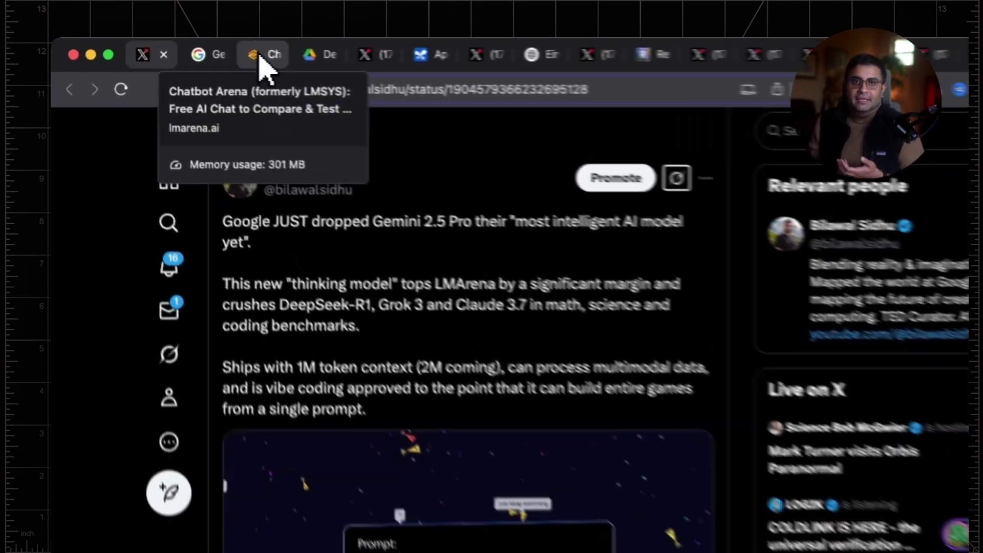
- Open the Chatbot Arena leaderboard and compare the scores of the top-ranked models, including Gemini-2.5-Pro-Exp-03-25
left_click(219, 55)
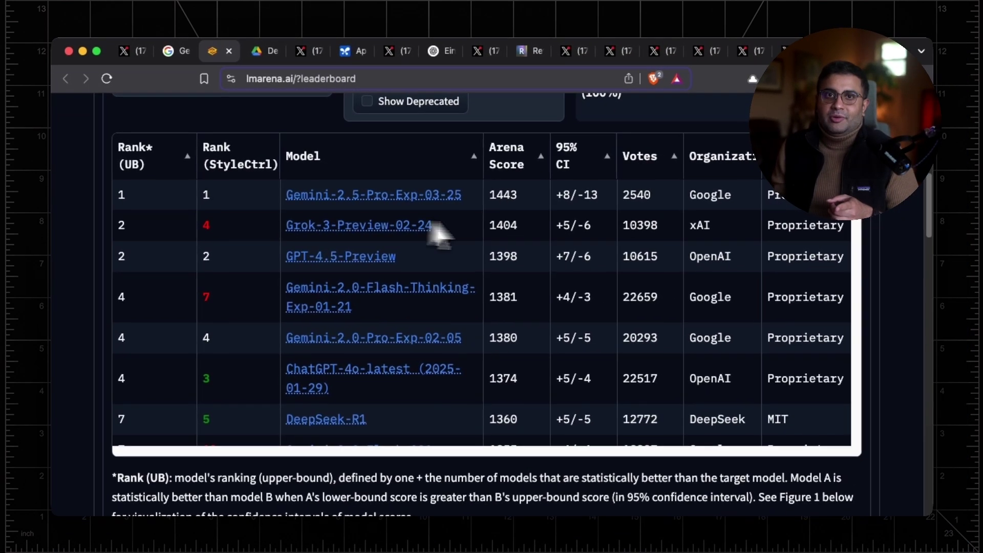
scroll(483, 214, "up", 5, "ctrl")
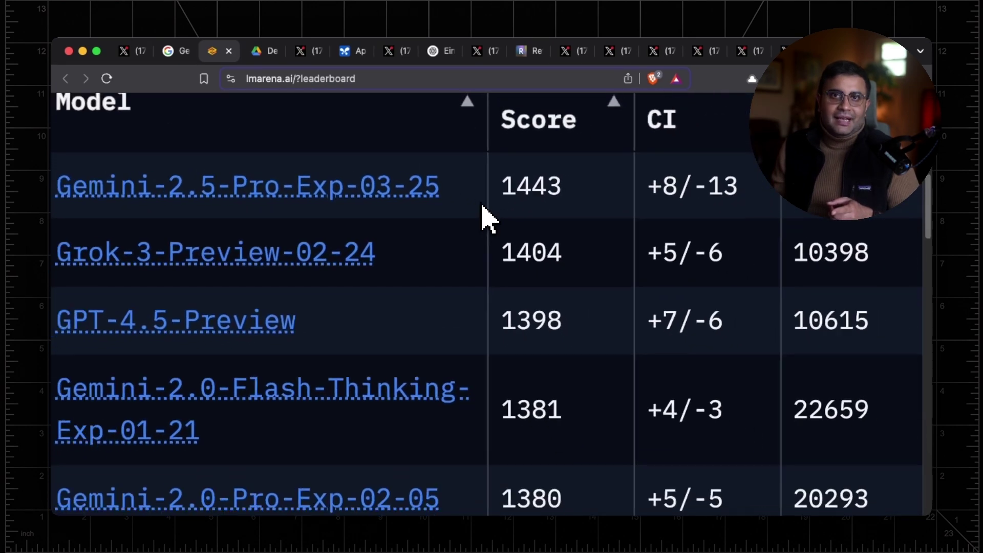
scroll(483, 213, "down", 5, "ctrl")
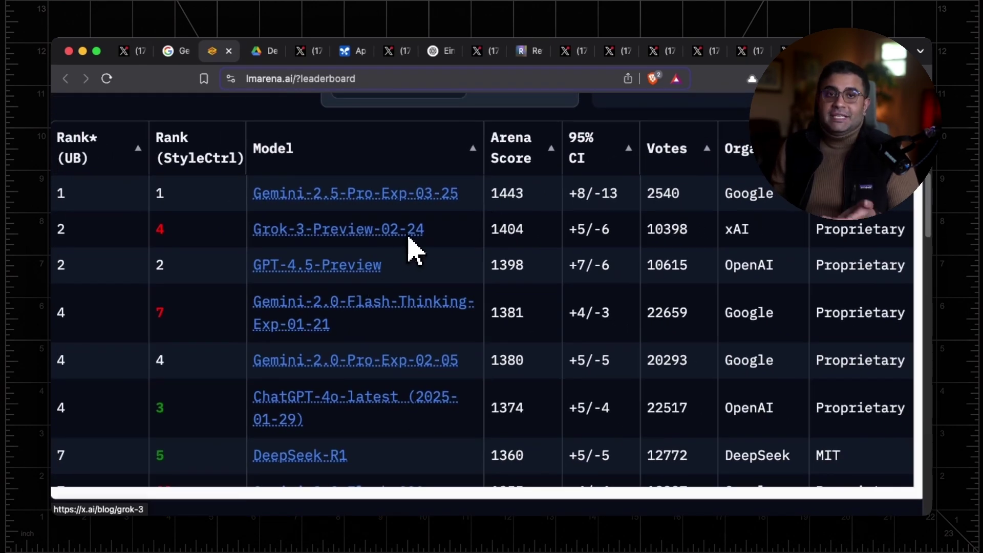
scroll(425, 264, "down", 5)
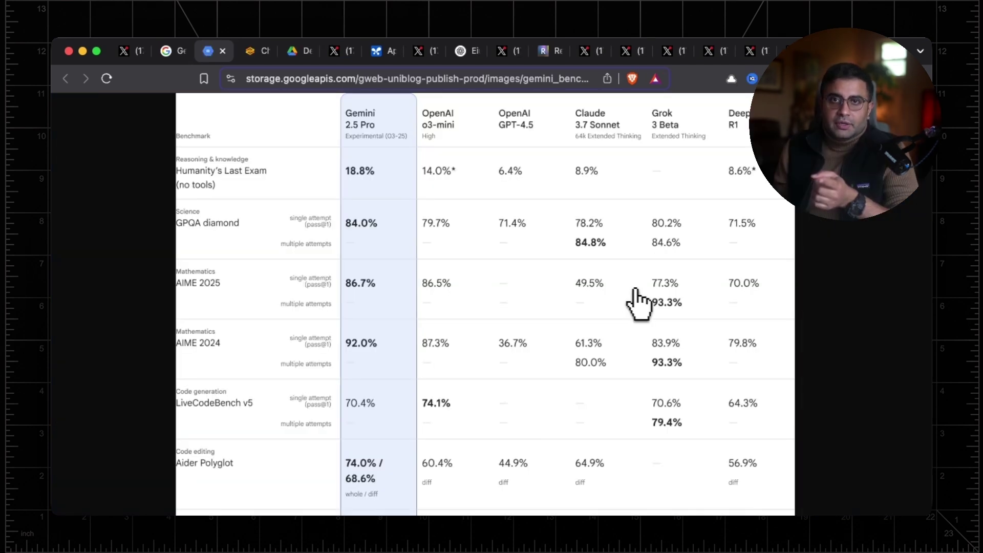
- Examine the Gemini 2.5 Pro benchmark table, comparing its science, mathematics and coding results with the OpenAI, Claude, Grok and DeepSeek columns
scroll(547, 263, "up", 5, "ctrl")
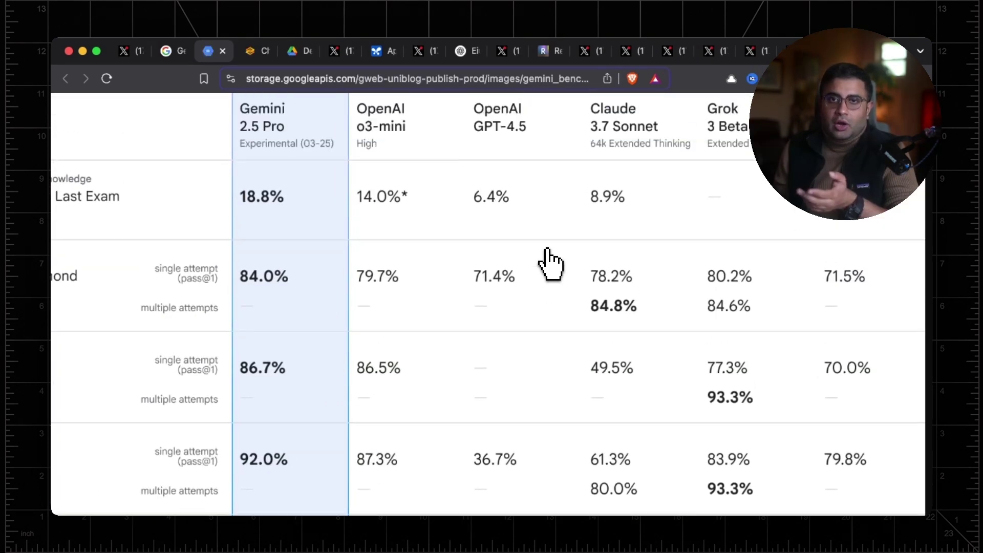
scroll(547, 264, "down", 4)
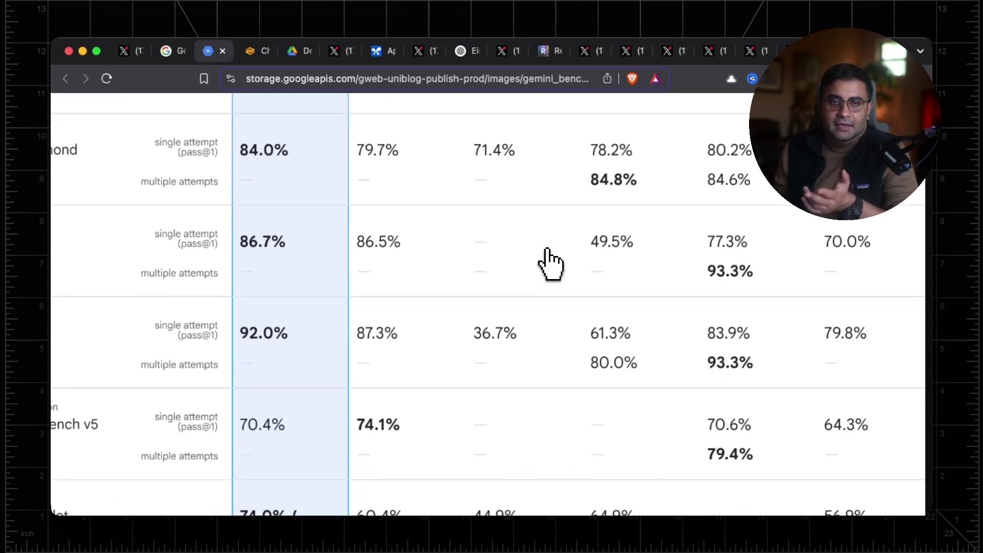
scroll(395, 303, "down", 5)
scroll(395, 305, "up", 9)
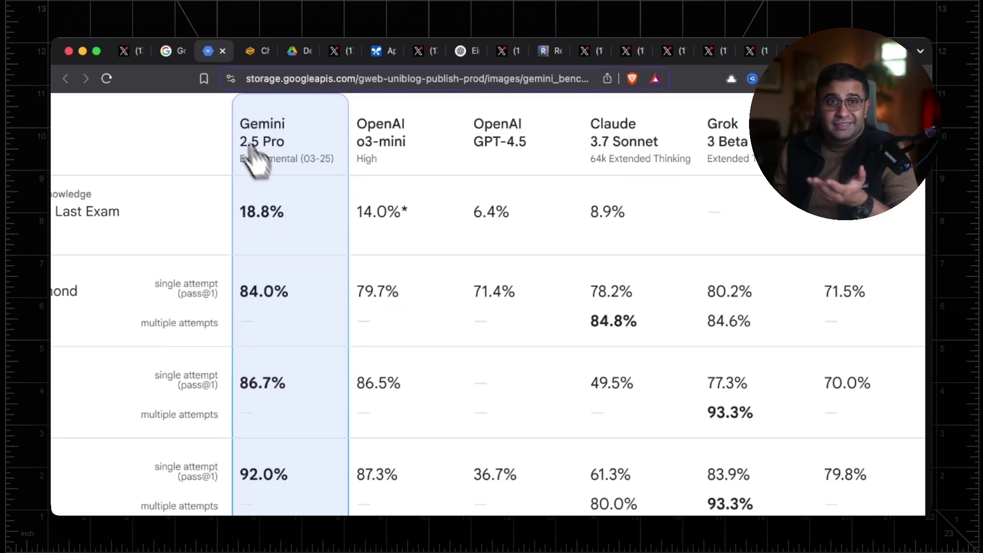
- Return to the Gemini 2.5 Pro announcement post and highlight the phrase "process multimodal data" in its last paragraph
key("super+1")
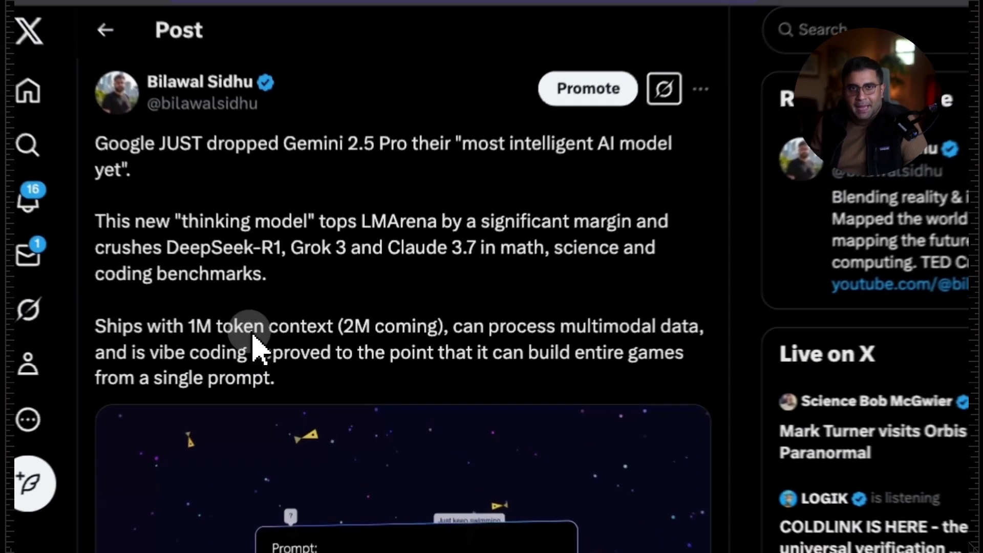
triple_click(286, 343)
left_click(506, 326)
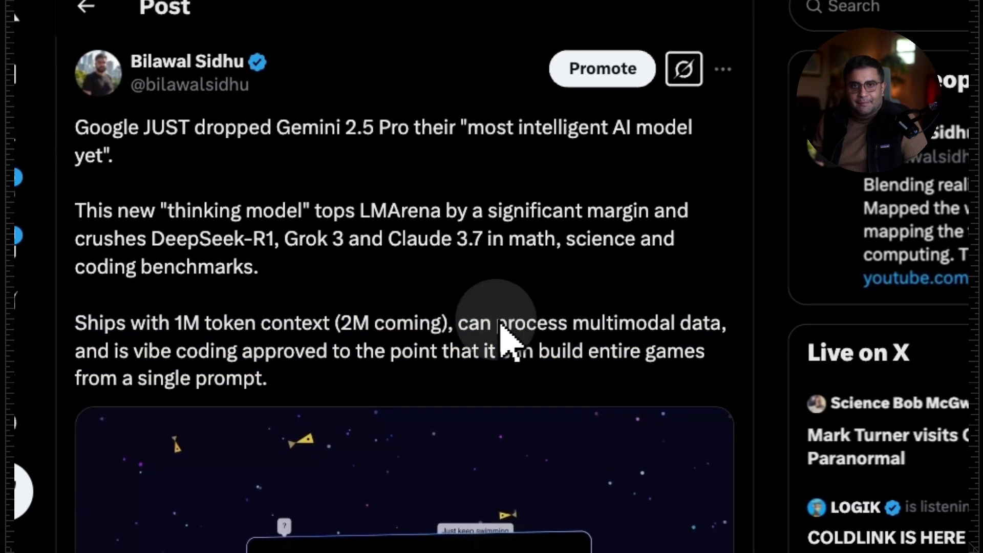
left_click_drag(496, 323, 732, 325)
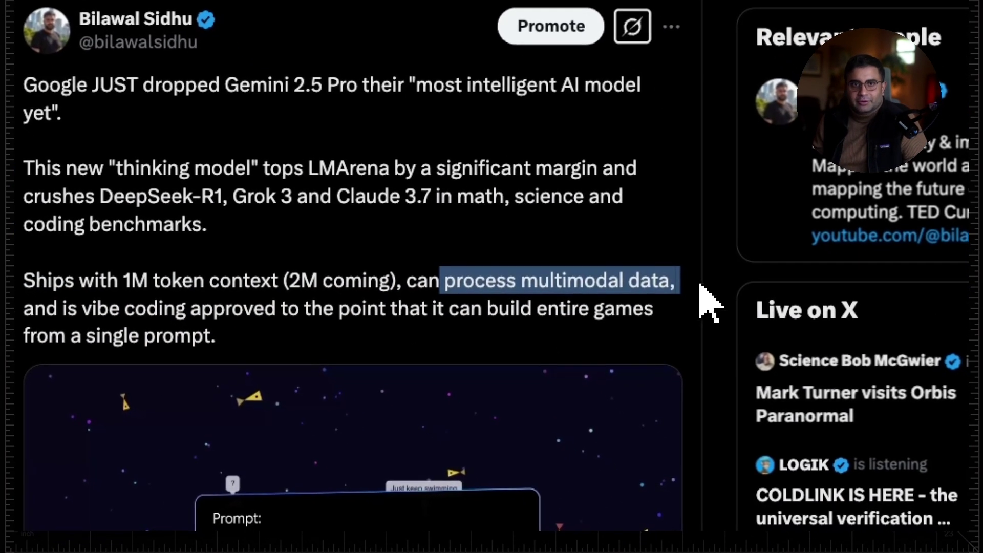
scroll(709, 302, "down", 5)
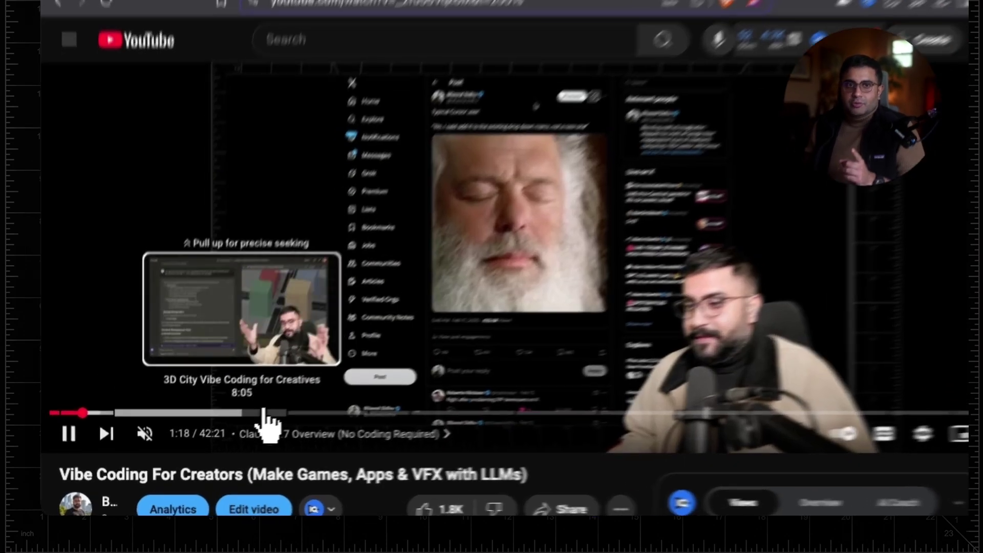
- Skip through the "Vibe Coding For Creators" video from the 3D city chapter to the chapter on annotating videos with Gemini
left_click(264, 412)
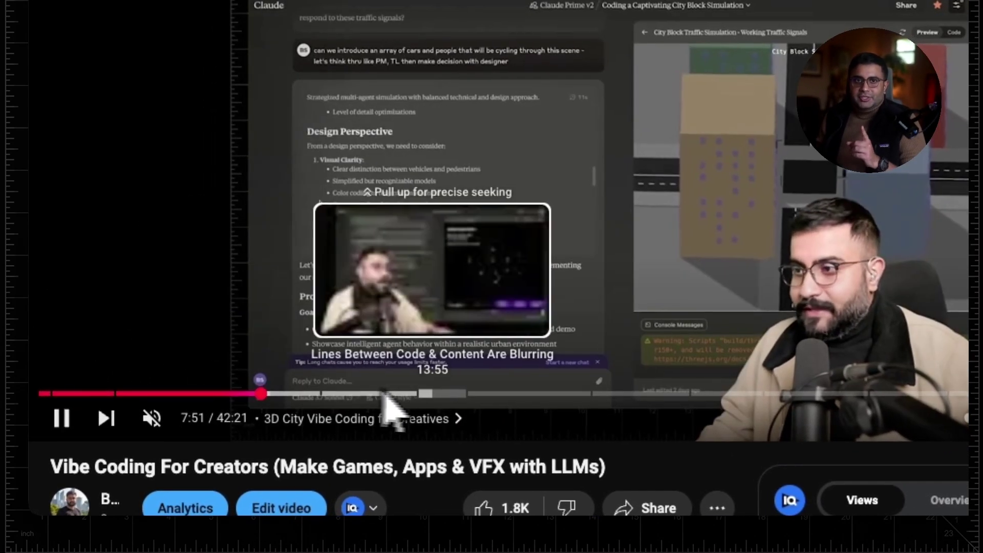
left_click(651, 394)
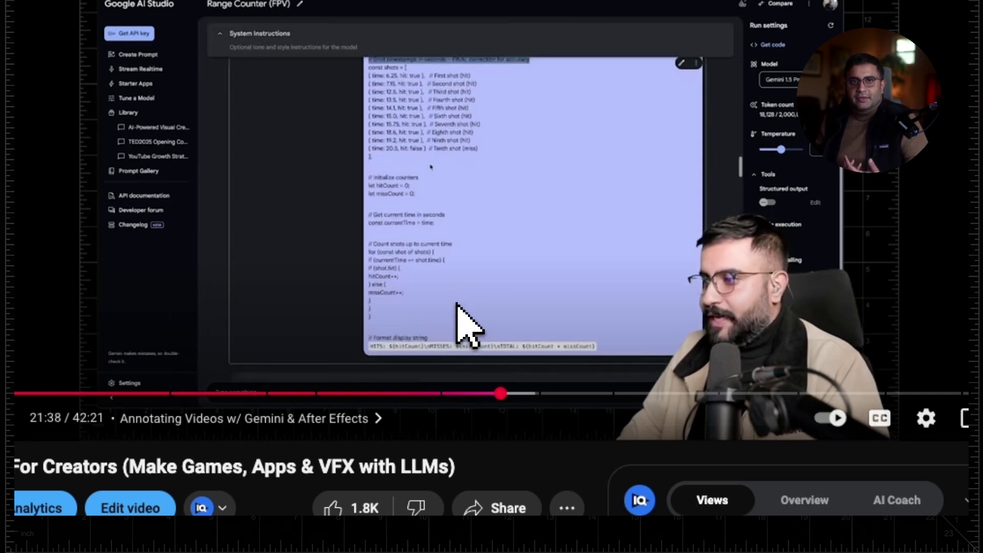
left_click(506, 394)
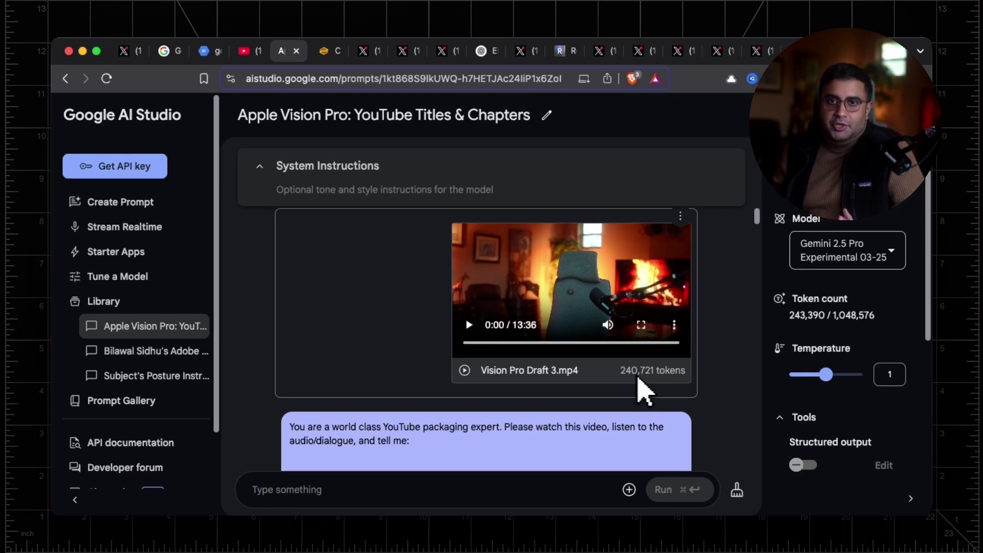
- Read the prompt below Vision Pro Draft 3.mp4, highlighting its requests for three strong titles and optimal timestamped chapters
scroll(637, 392, "down", 5)
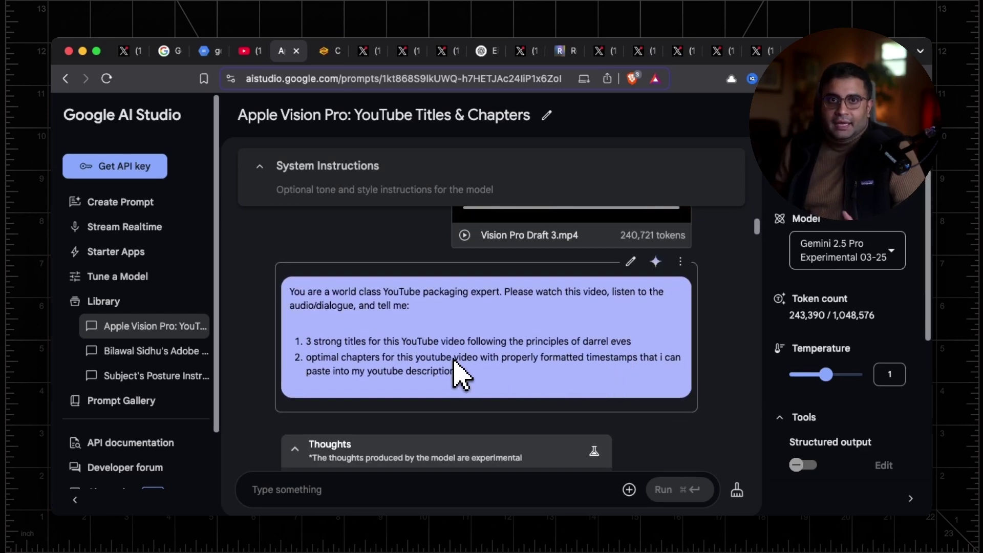
scroll(454, 360, "up", 5, "ctrl")
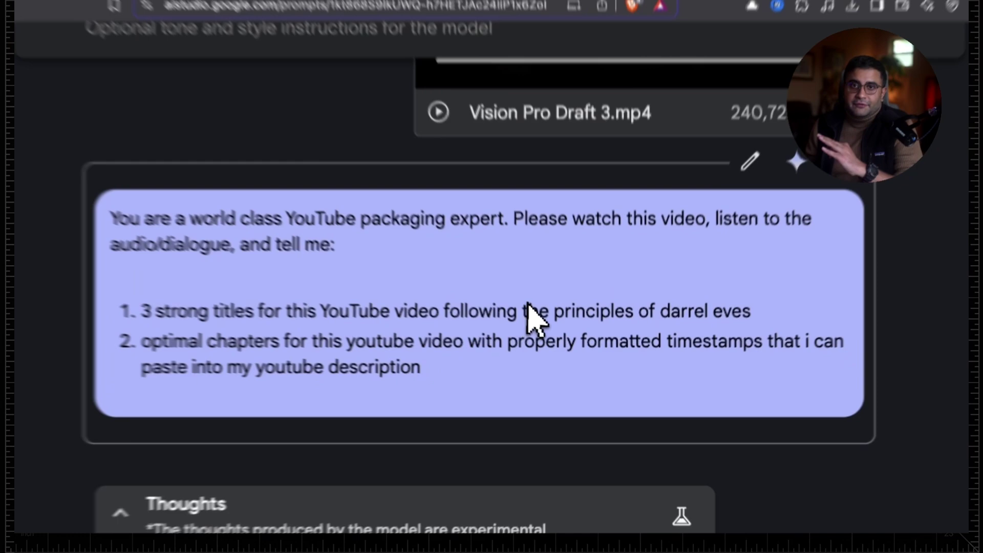
left_click_drag(538, 331, 732, 333)
double_click(418, 378)
triple_click(324, 358)
- Read through the model's thoughts on the Vision Pro video, highlighting the hook description under Analyze the Video Content
scroll(327, 367, "down", 8)
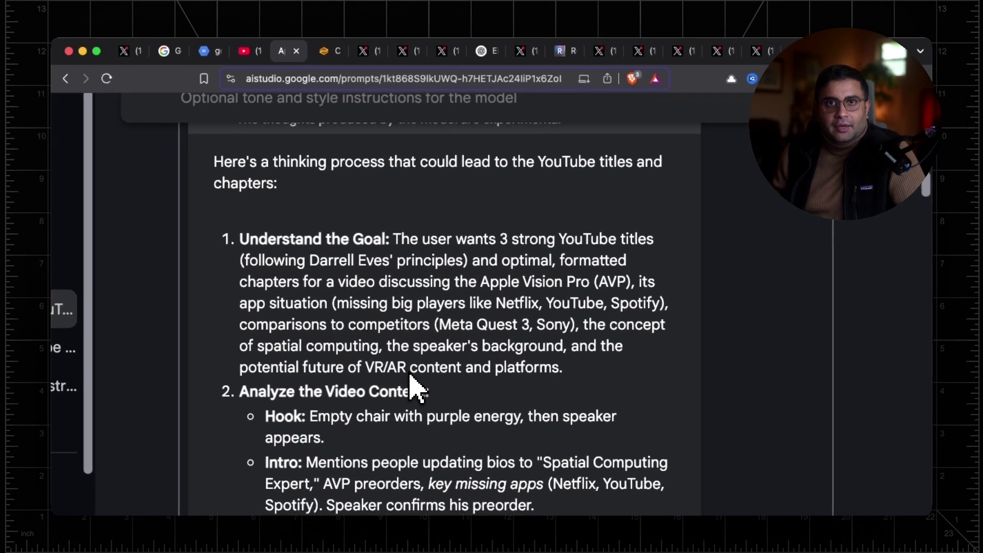
scroll(413, 385, "down", 2)
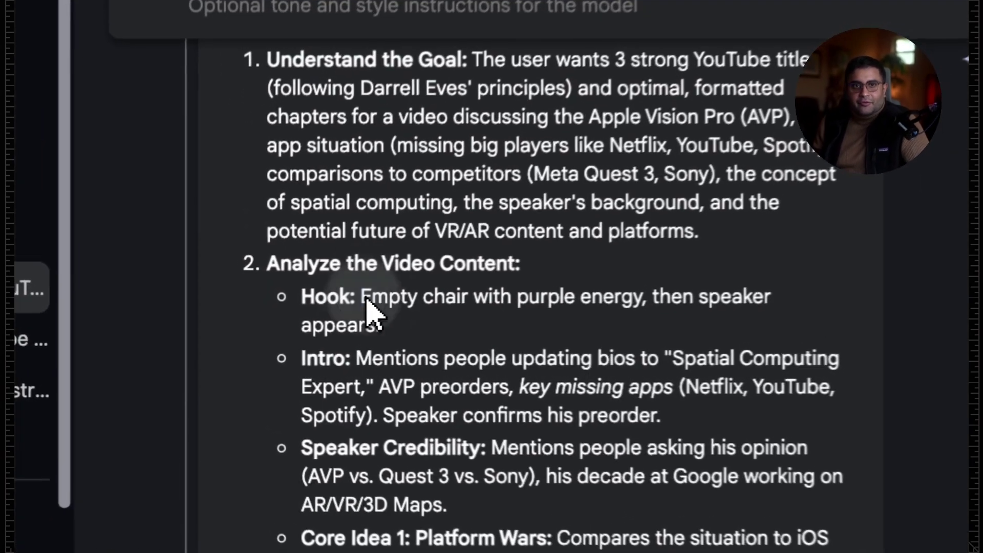
left_click_drag(310, 314, 338, 338)
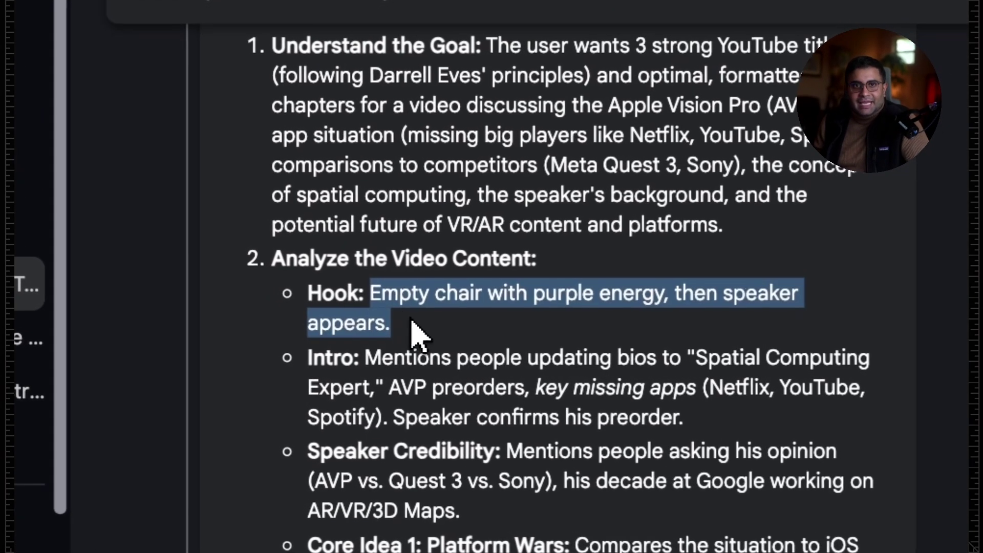
scroll(343, 345, "down", 1)
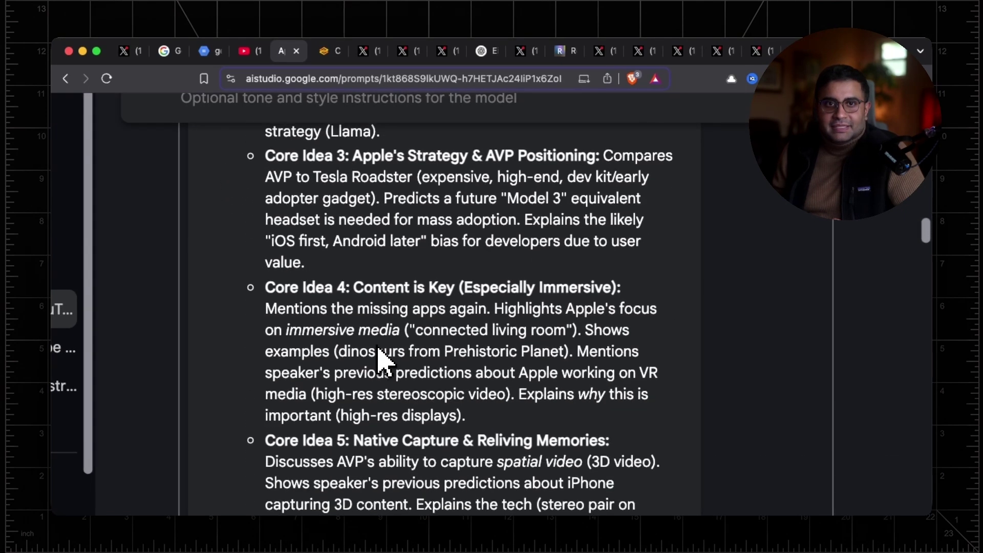
scroll(381, 359, "down", 10)
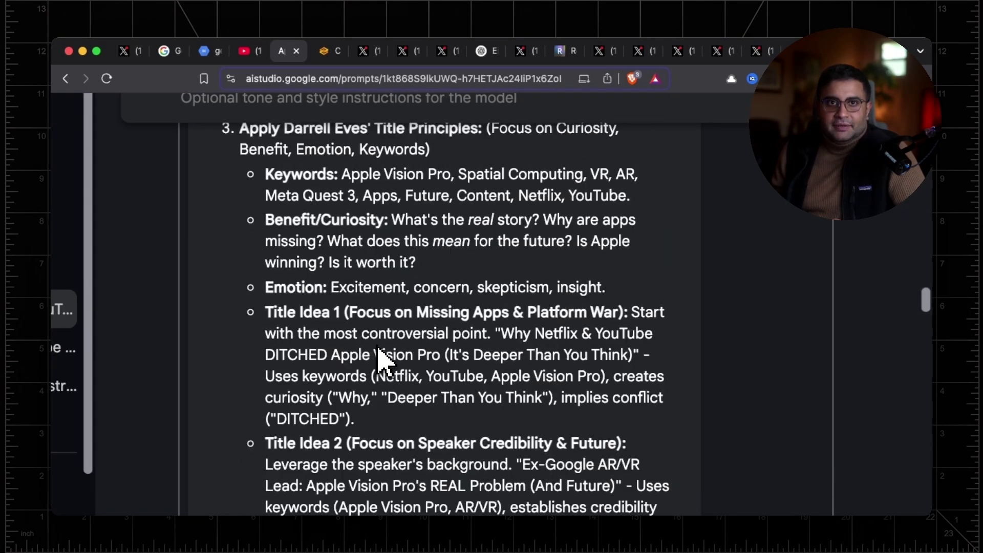
scroll(380, 353, "down", 1)
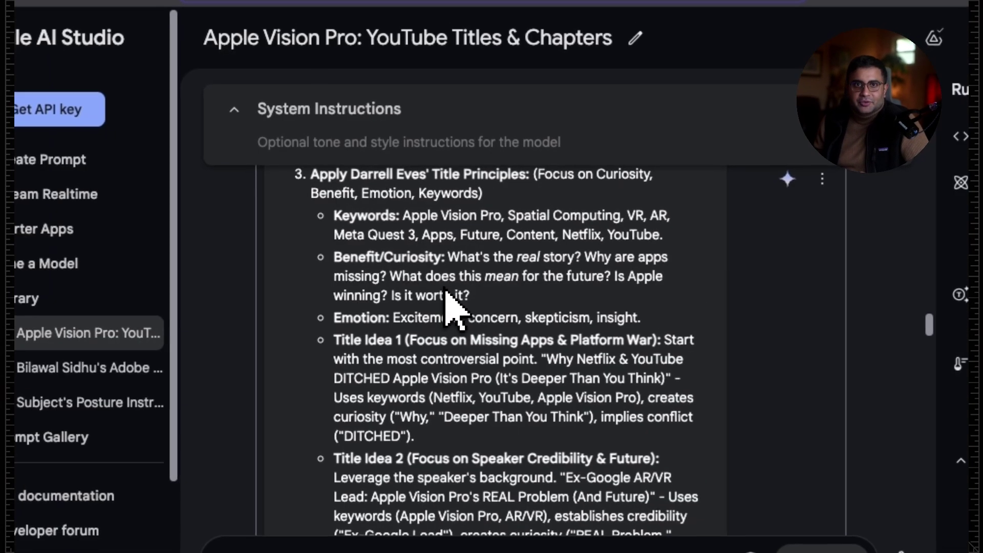
scroll(412, 307, "down", 10)
scroll(451, 307, "down", 10)
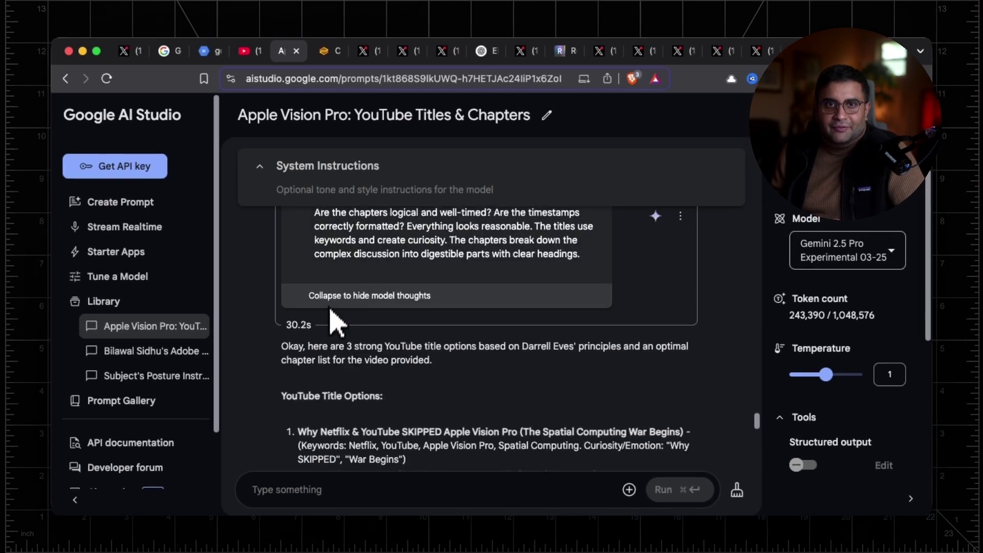
- Review the three suggested YouTube title options in the model's answer at a larger magnification
scroll(434, 362, "down", 3)
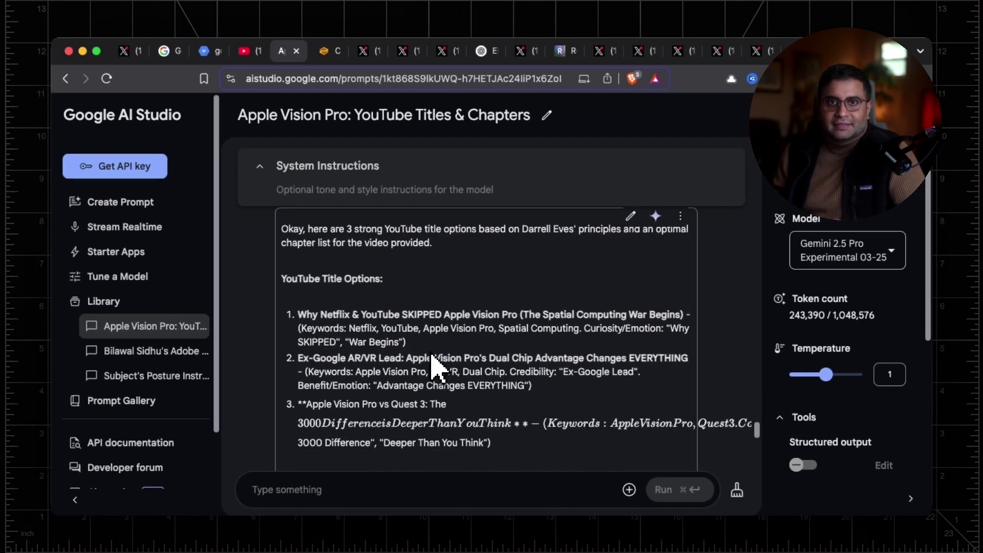
scroll(431, 365, "up", 5, "ctrl")
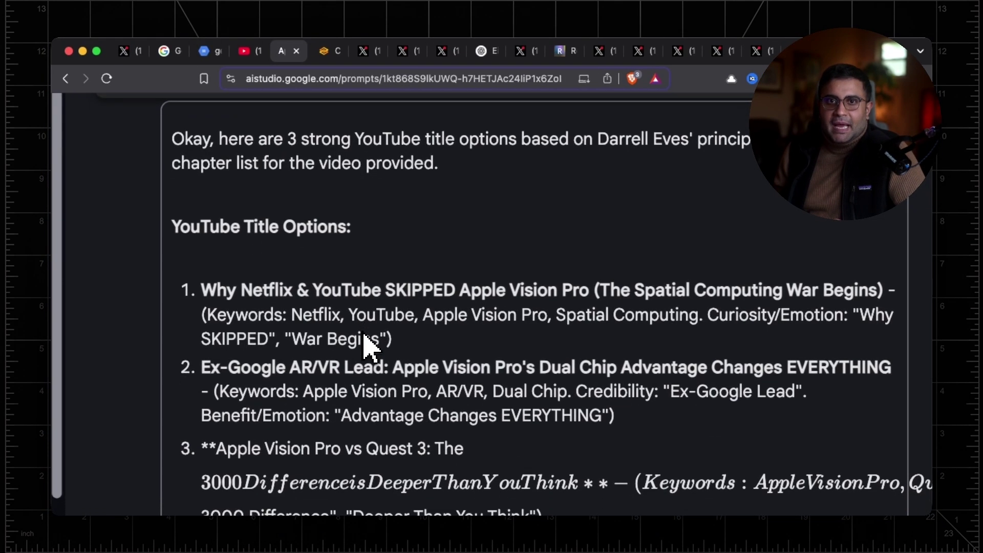
scroll(364, 338, "down", 1)
scroll(388, 379, "right", 1)
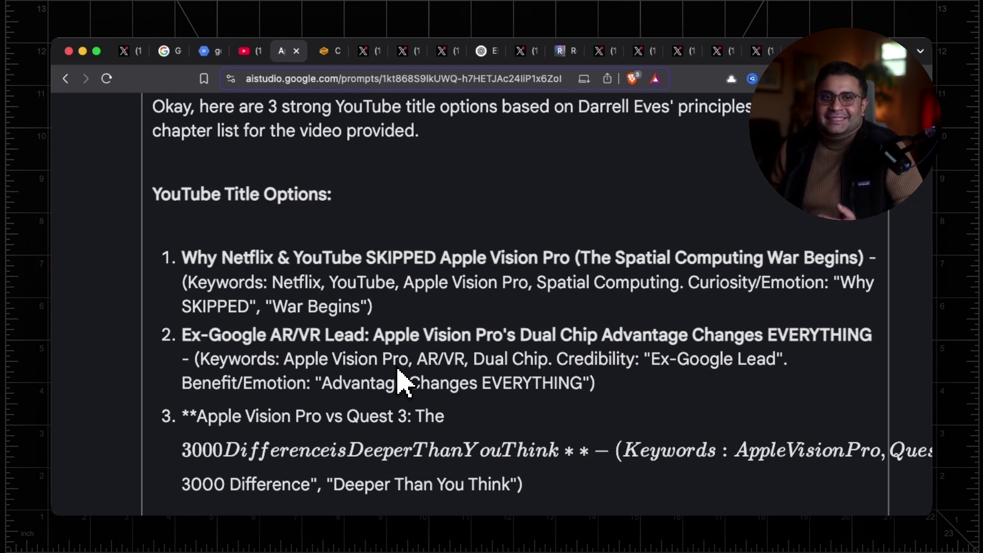
scroll(402, 381, "down", 5)
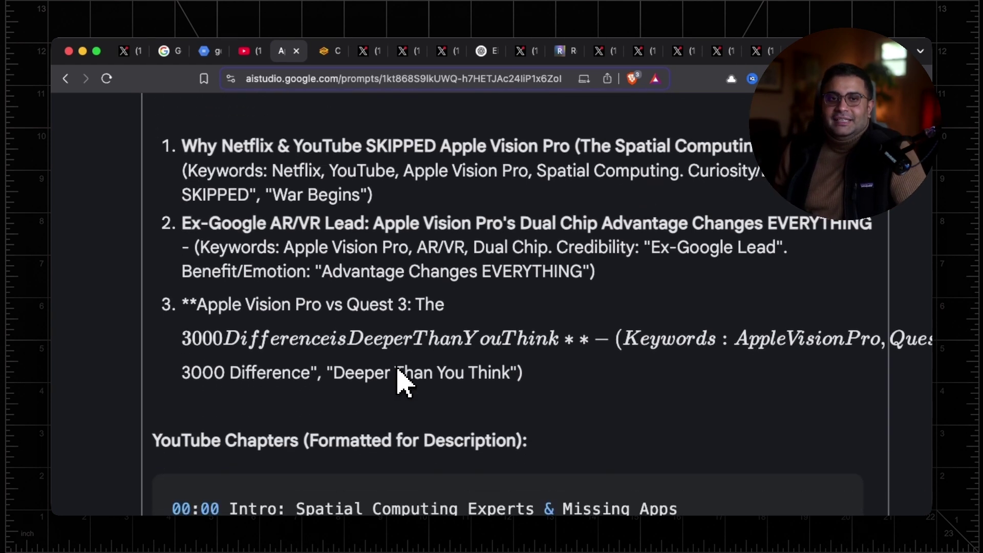
scroll(398, 369, "down", 2)
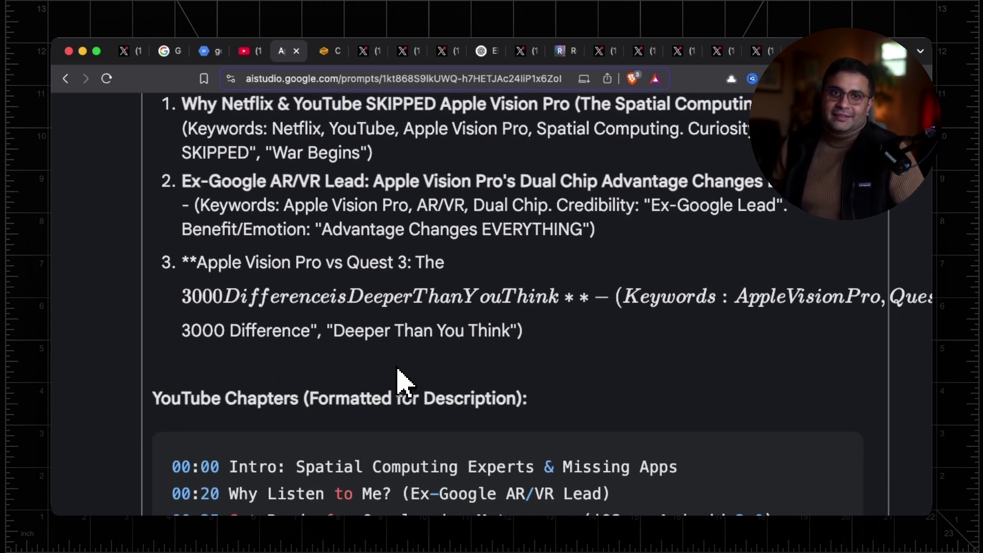
- Review the full list of timestamped YouTube chapters in the model's answer, from the intro to the outro
scroll(403, 382, "down", 15)
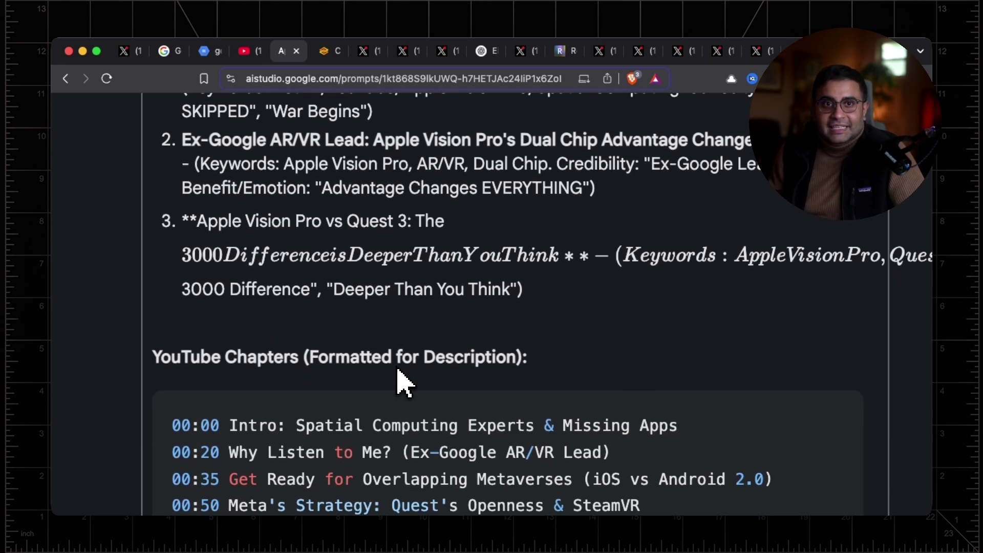
key("super+minus")
key("super+minus")
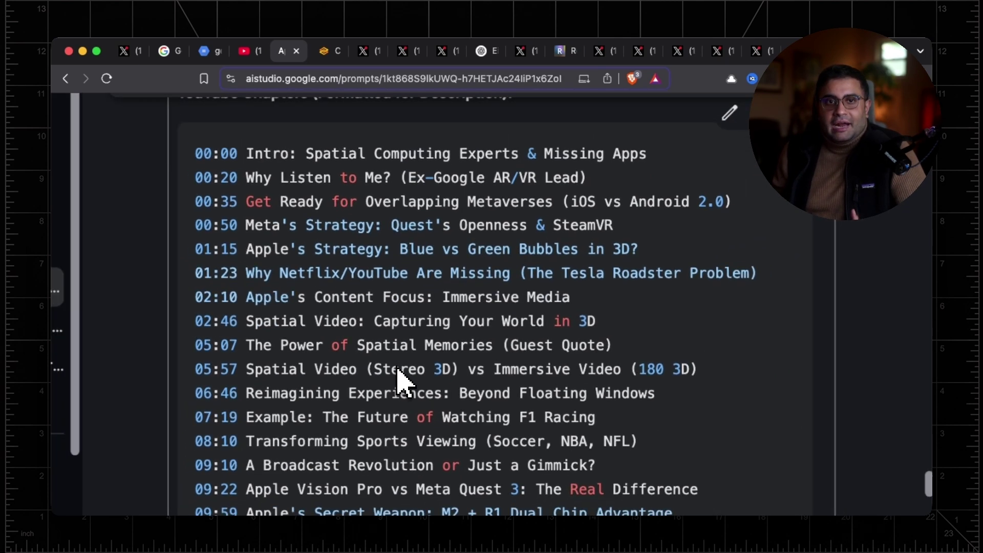
key("super+equal")
scroll(402, 382, "down", 8)
scroll(402, 382, "up", 2)
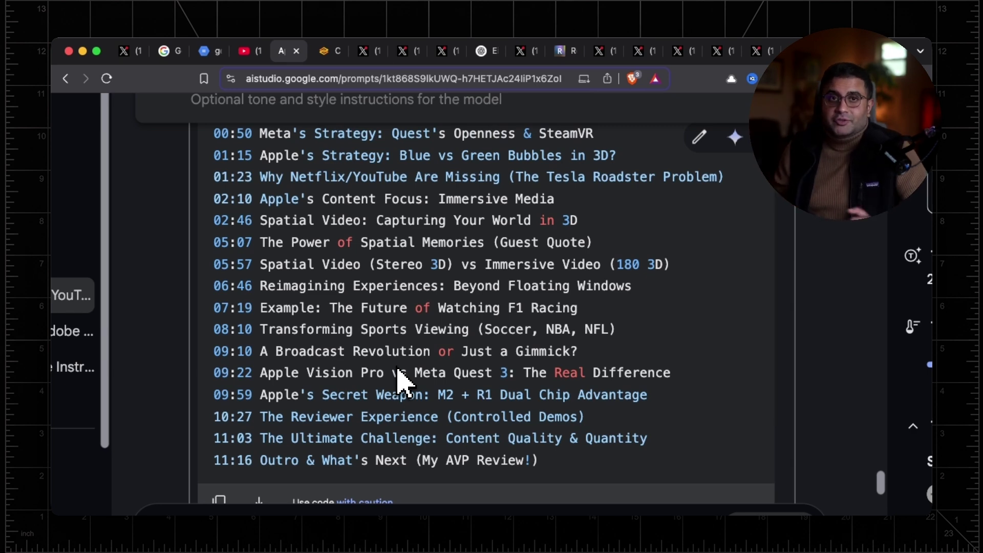
- View the X post on five Gemini workflows and the post about OpenAI's unreleased image generation, including its quoted livestream image
left_click(368, 51)
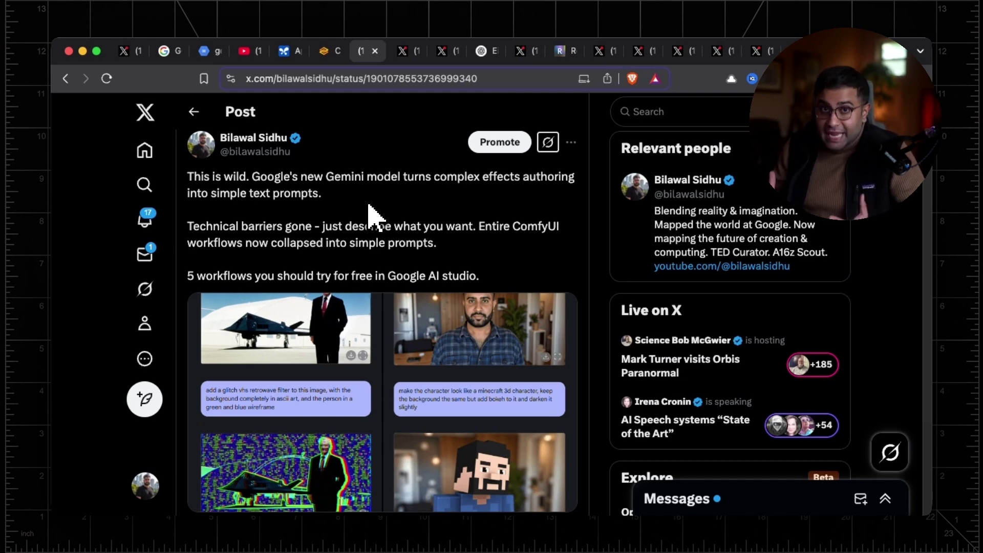
scroll(373, 216, "down", 3)
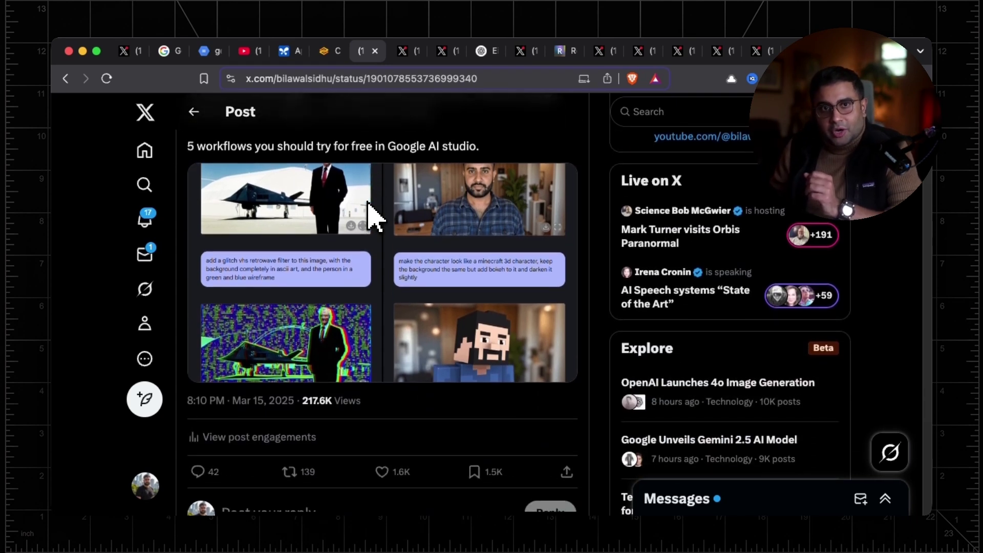
scroll(373, 215, "up", 2)
scroll(374, 218, "down", 1)
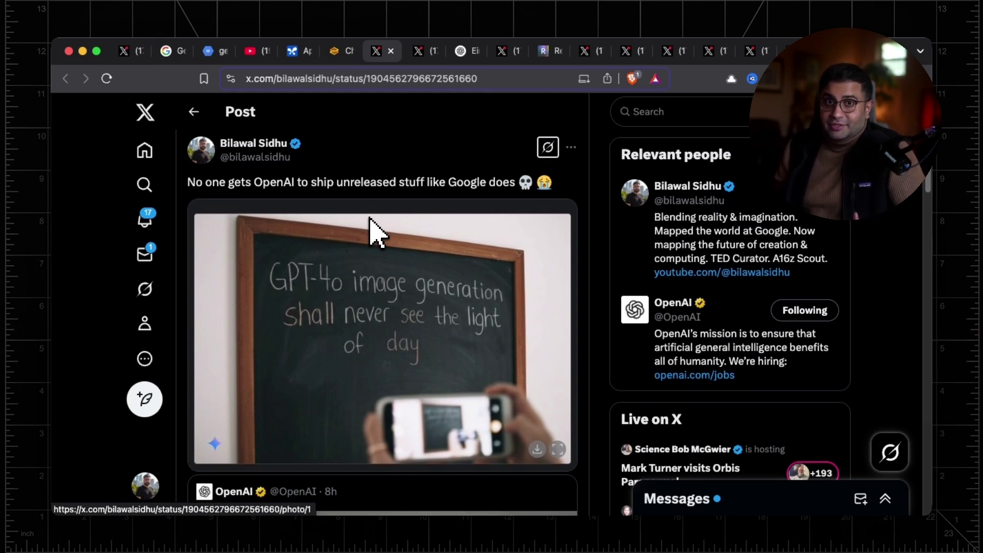
scroll(371, 228, "down", 7)
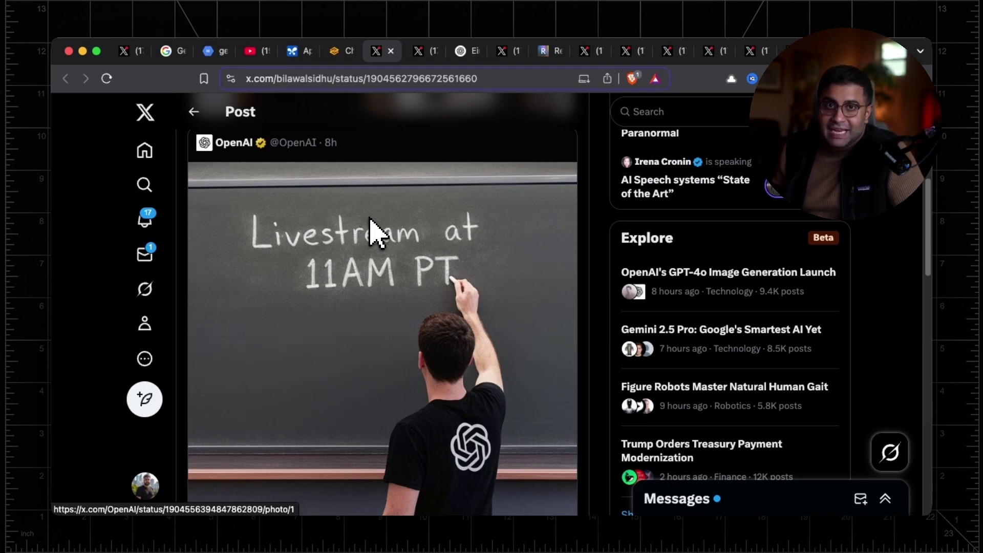
- View the X post on GPT-4o image generation, reading its UFO parking prompt and the two example images
left_click(425, 50)
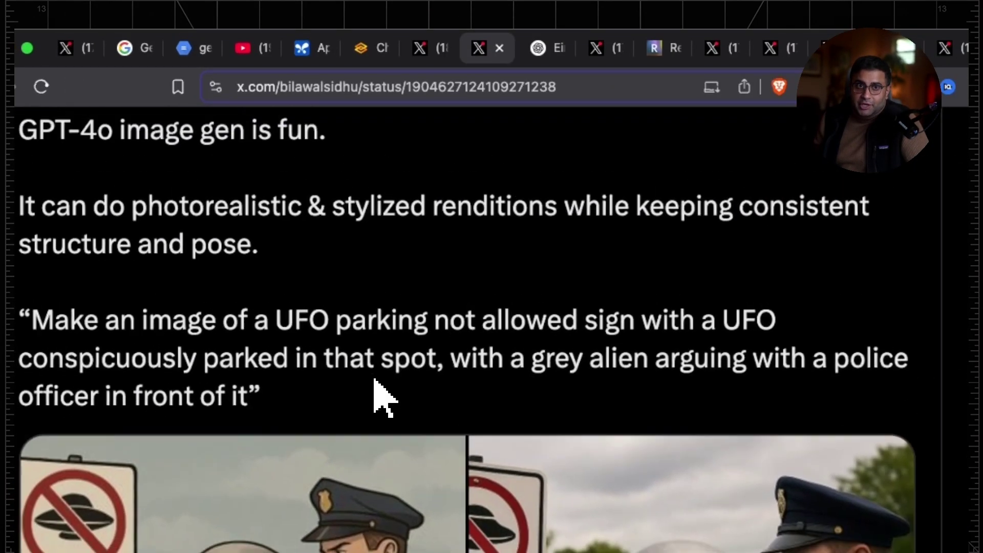
scroll(353, 291, "down", 3)
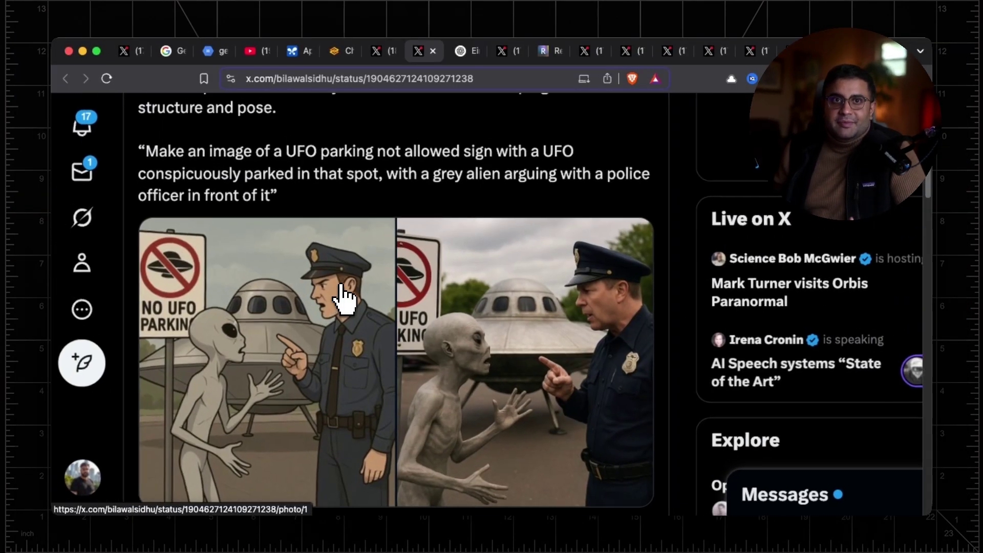
scroll(344, 298, "down", 2)
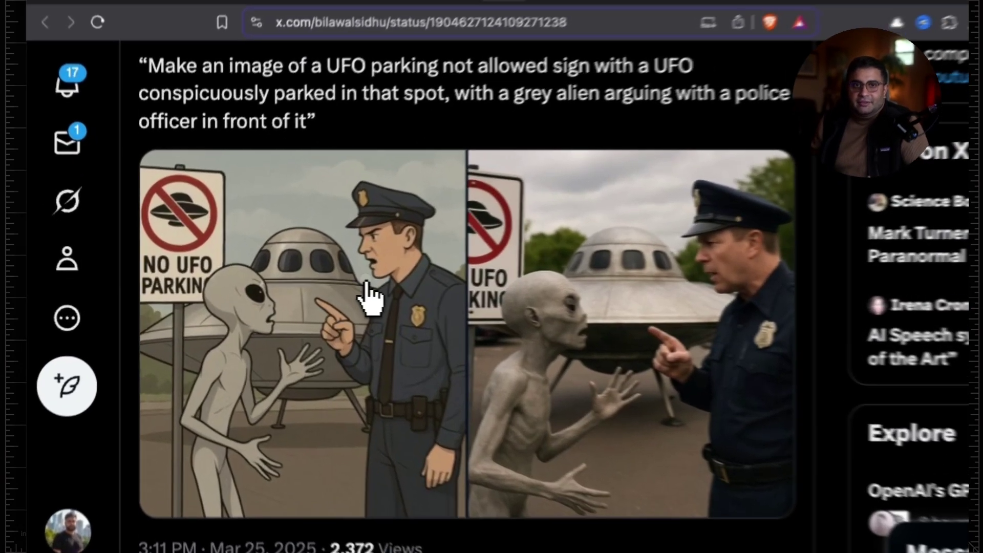
- Enlarge the post's UFO parking images and compare the cartoon version with the photorealistic one, ending on the photorealistic one
left_click(326, 285)
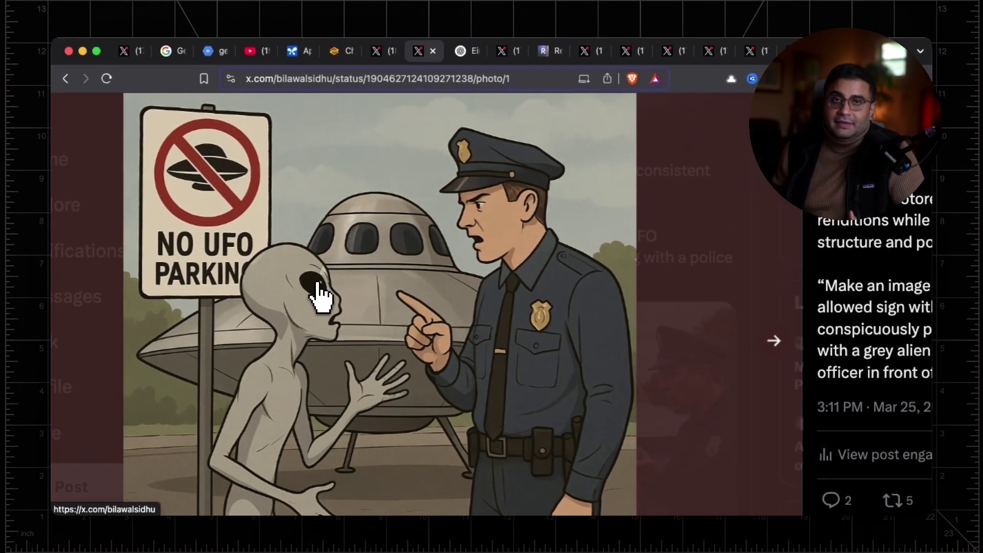
key("Right")
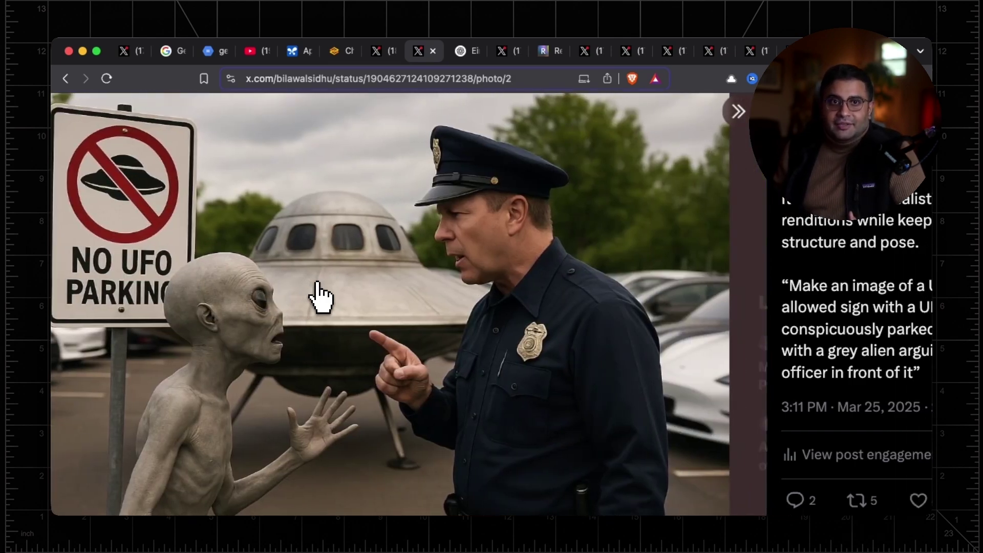
key("Left")
key("Right")
key("Left")
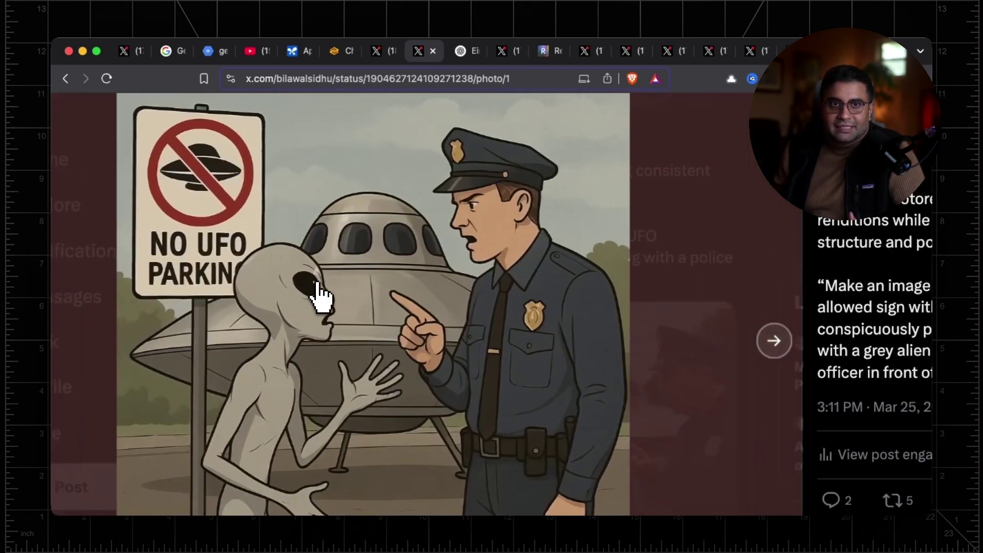
key("Right")
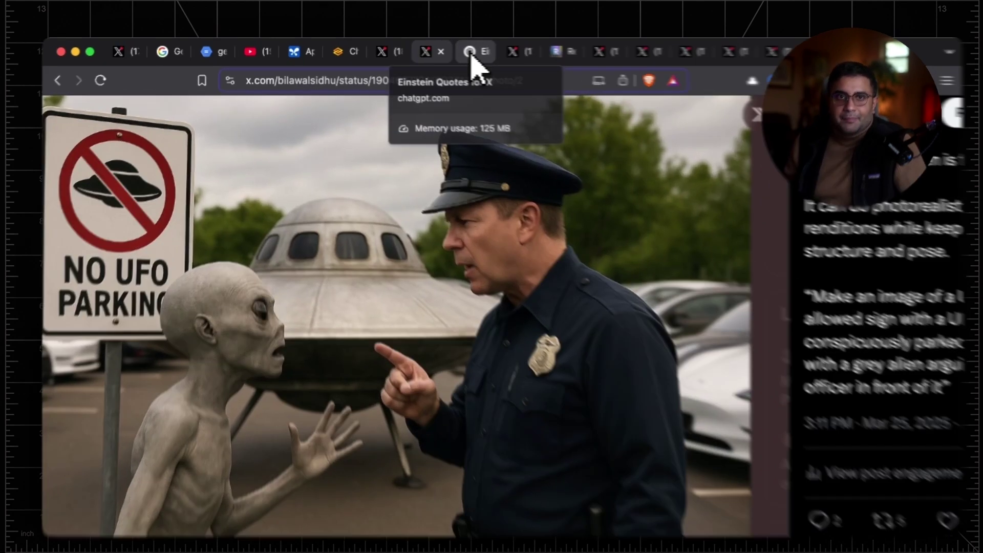
- Review the ChatGPT conversation listing Einstein's famous quotes for X and highlight the first quote about imagination
left_click(470, 52)
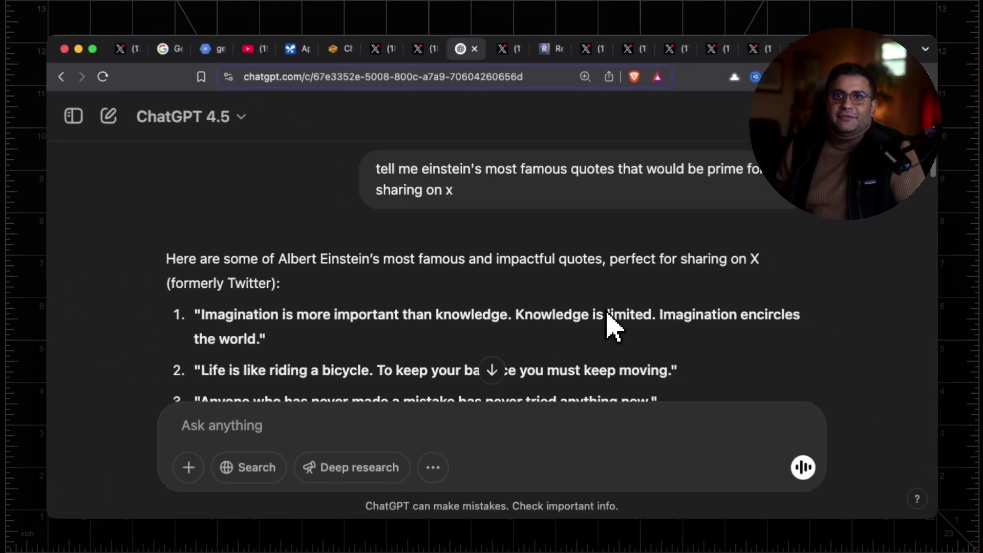
scroll(608, 313, "down", 2)
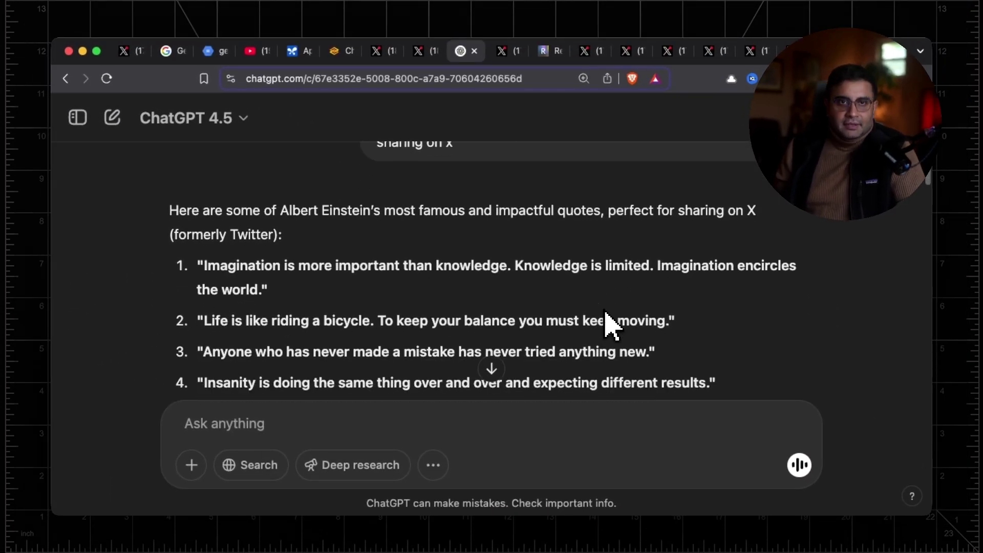
scroll(608, 324, "down", 2)
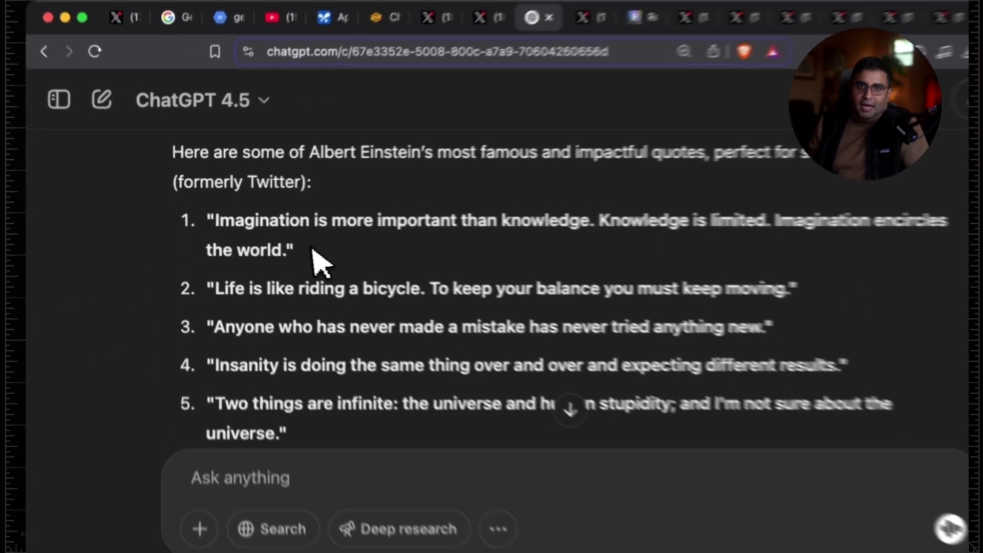
triple_click(279, 250)
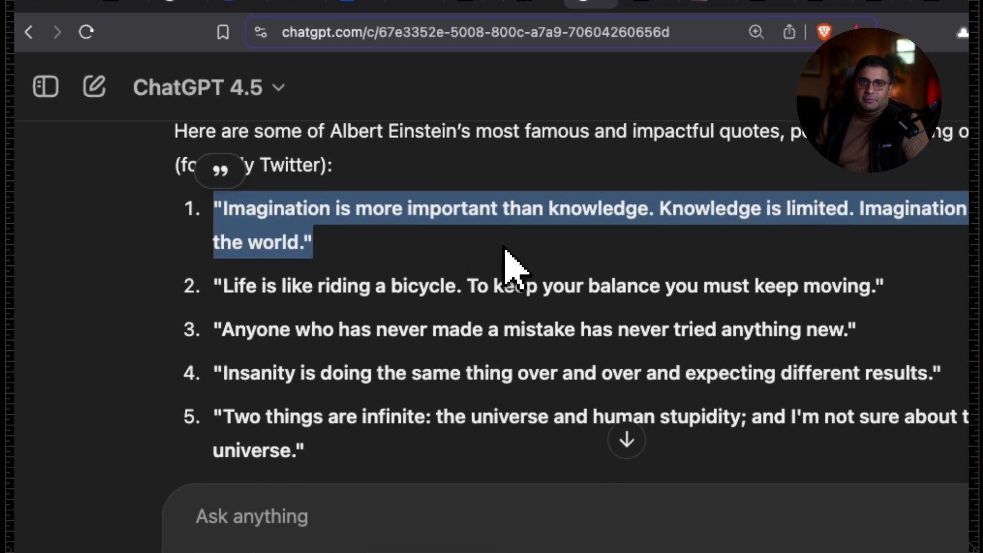
- Review the carousel image prompt and the generated black-and-white Einstein quote image, reducing the page magnification to fit more of it
scroll(504, 251, "down", 10)
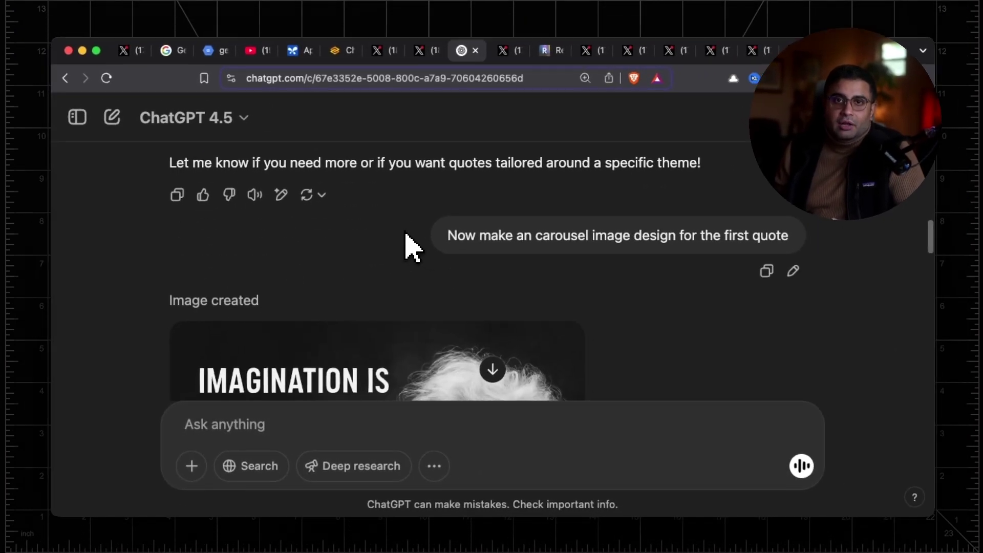
scroll(409, 239, "down", 1)
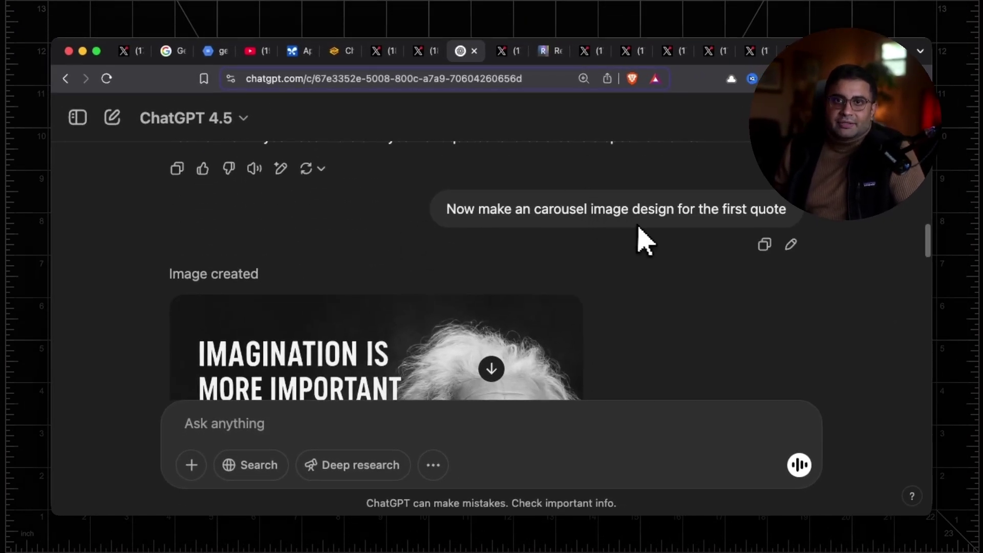
scroll(647, 245, "down", 6)
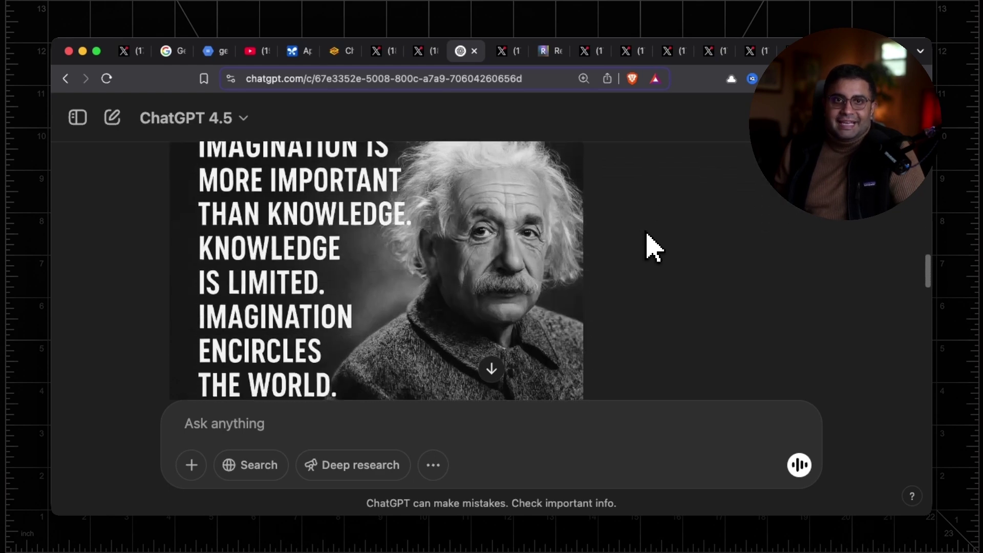
key("super+minus")
key("super+minus")
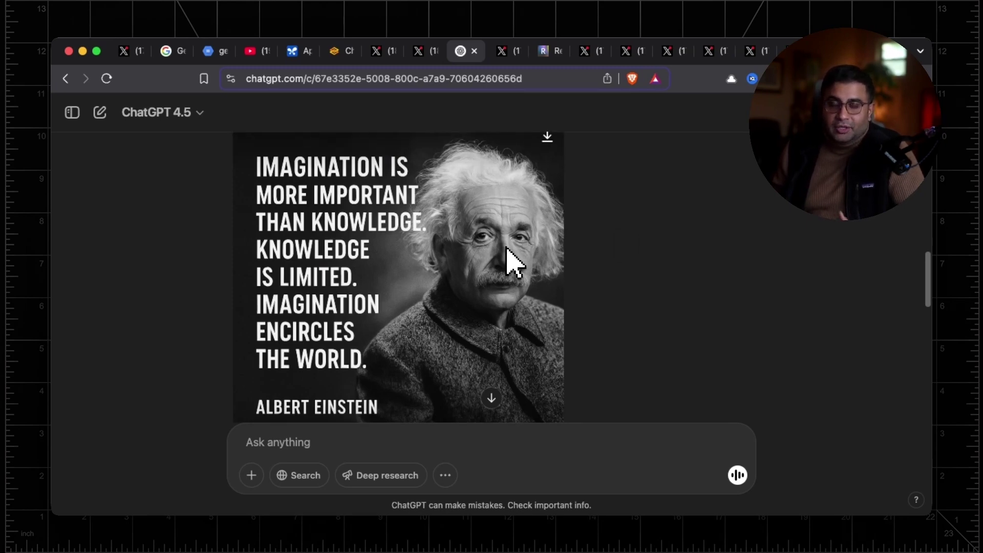
- Examine the follow-up prompt for a holographic wireframe 3D design and the generated space-time quote image
scroll(510, 261, "down", 5)
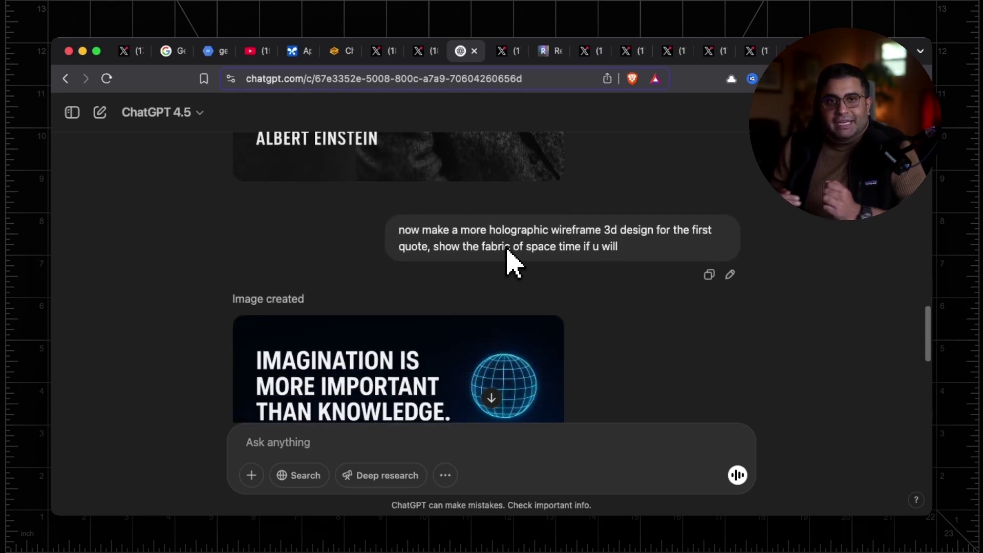
scroll(550, 279, "down", 1)
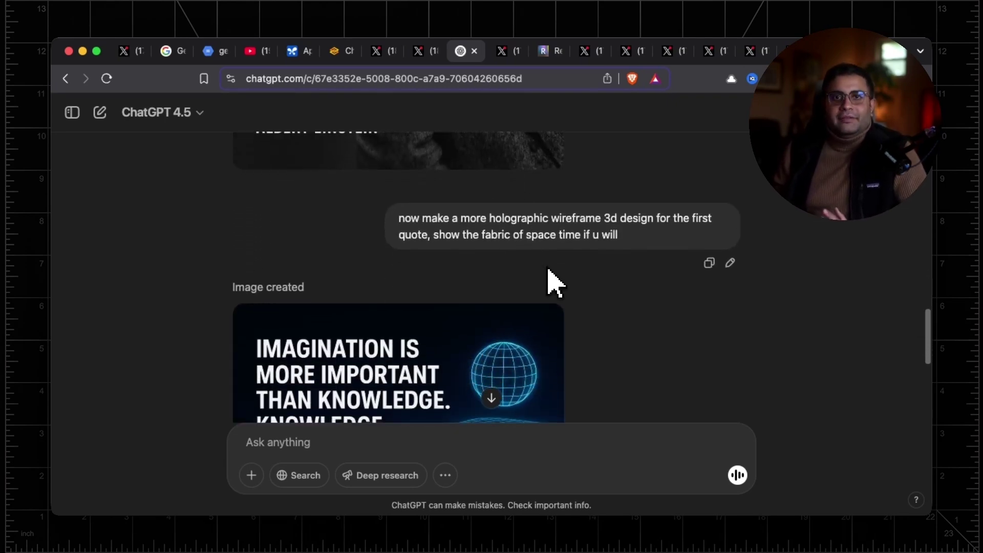
scroll(549, 281, "down", 4)
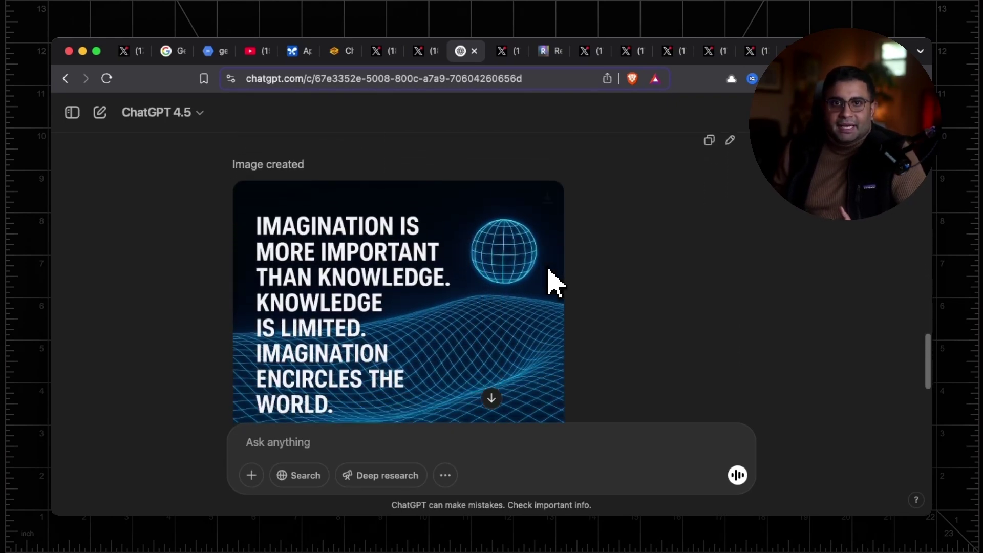
scroll(487, 362, "up", 2)
scroll(482, 359, "down", 1)
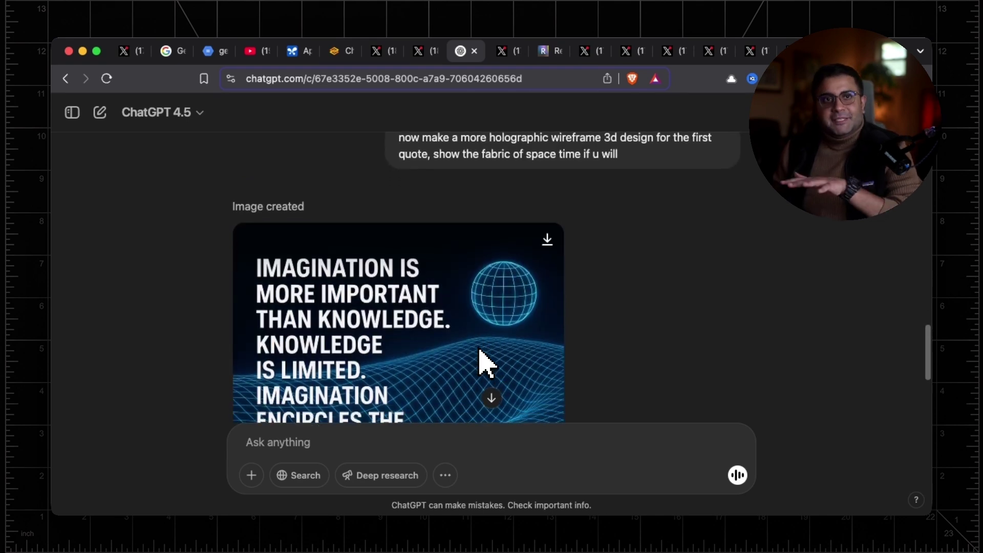
scroll(482, 358, "down", 3)
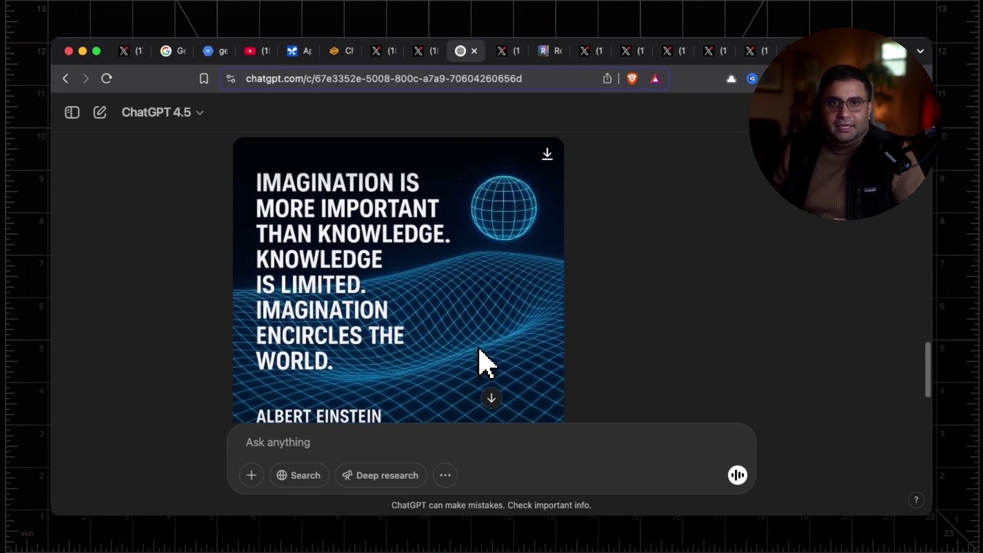
scroll(481, 359, "down", 2)
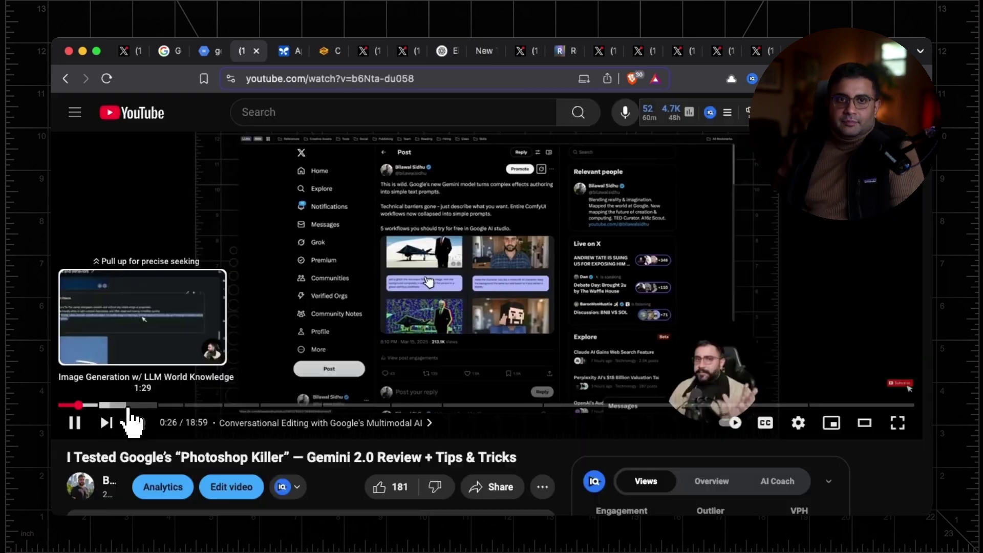
- Skim the YouTube review of Gemini 2.0 by jumping through its chapters, from Image Generation w/ LLM World Knowledge to Advanced Prompting
left_click_drag(132, 417, 154, 391)
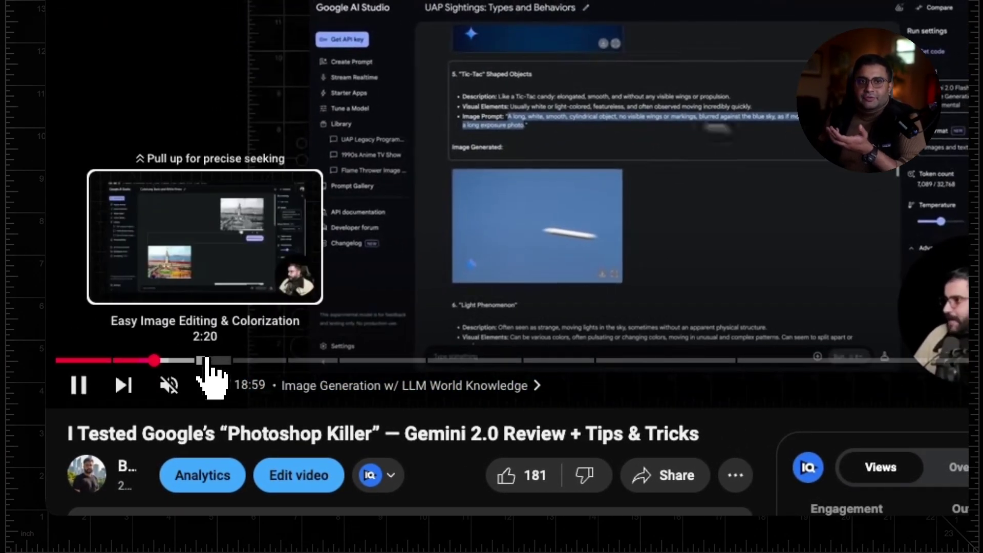
left_click(226, 362)
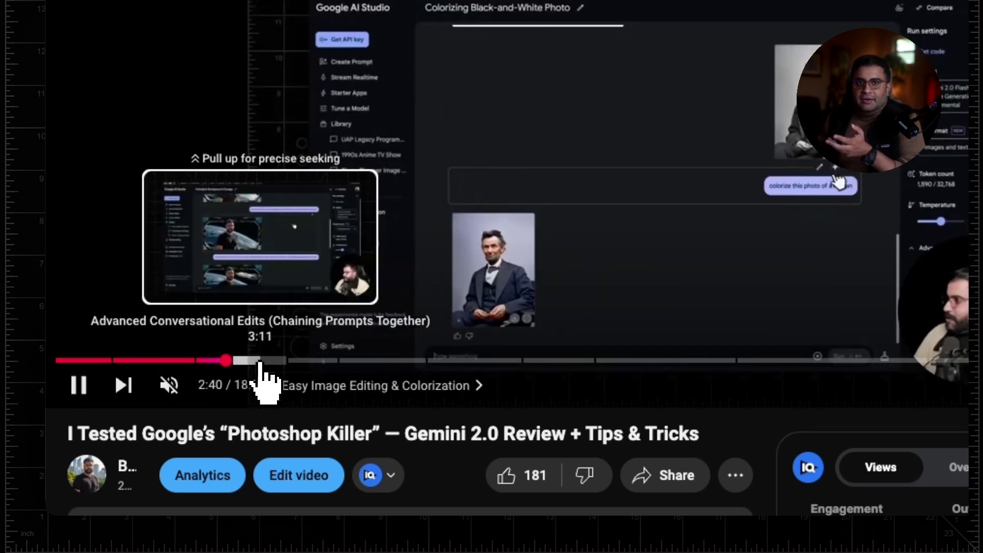
left_click(263, 361)
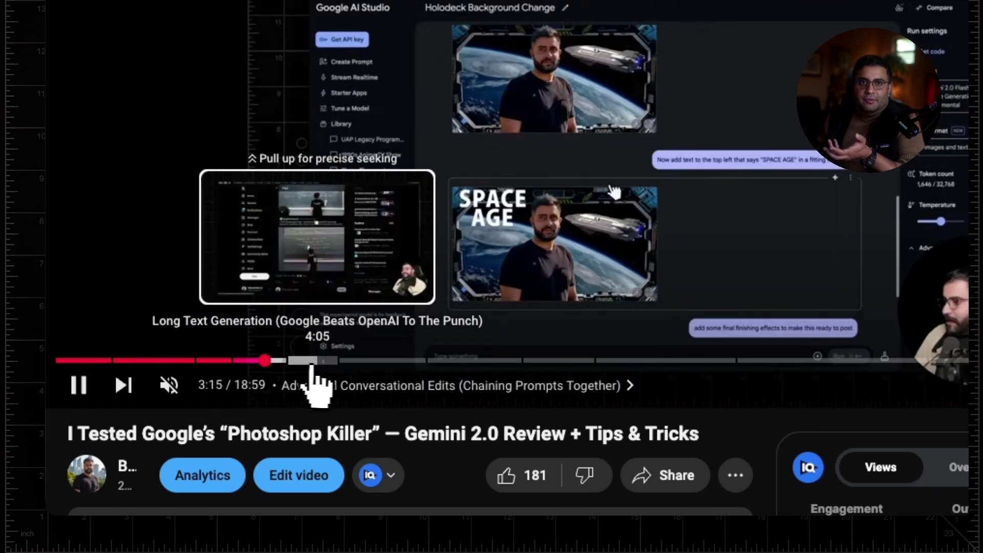
left_click(319, 361)
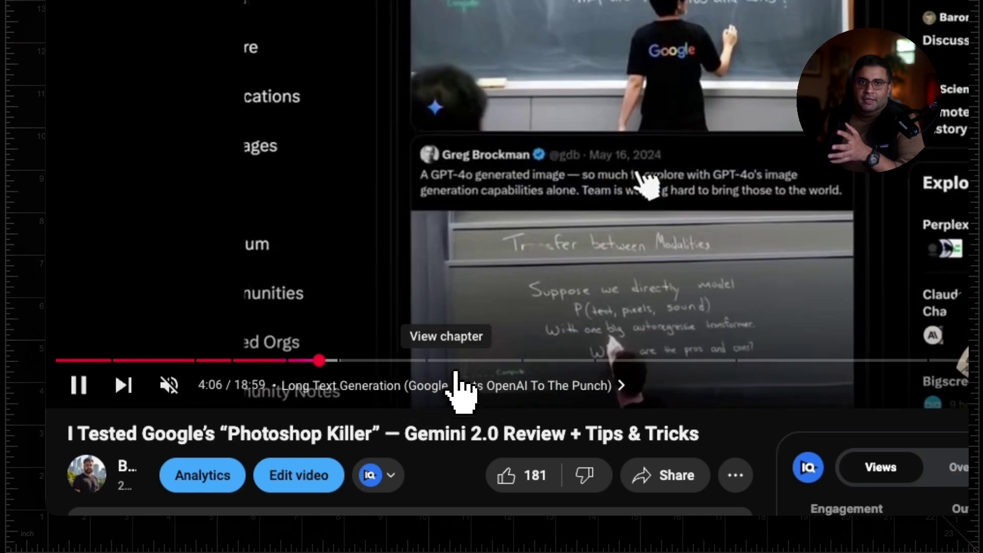
left_click(456, 361)
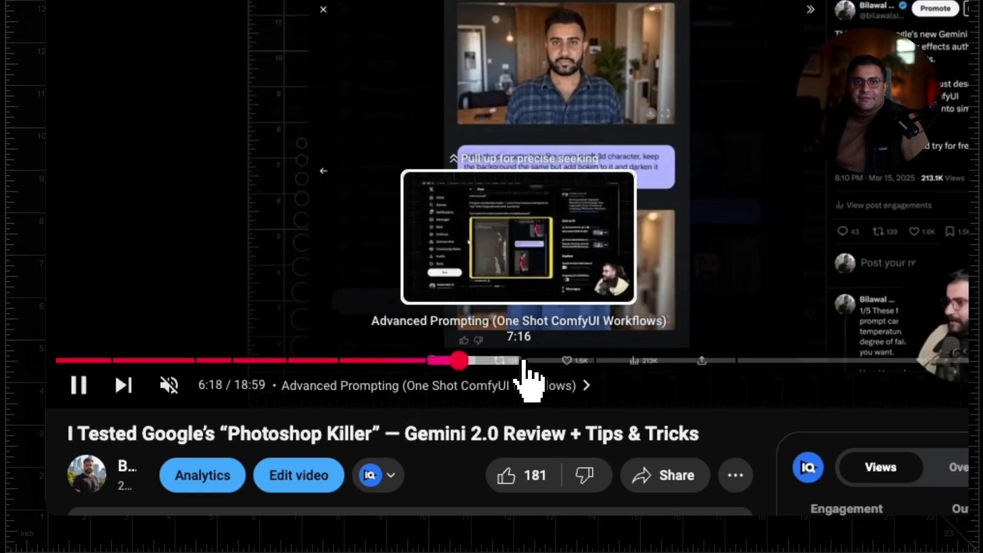
left_click(495, 361)
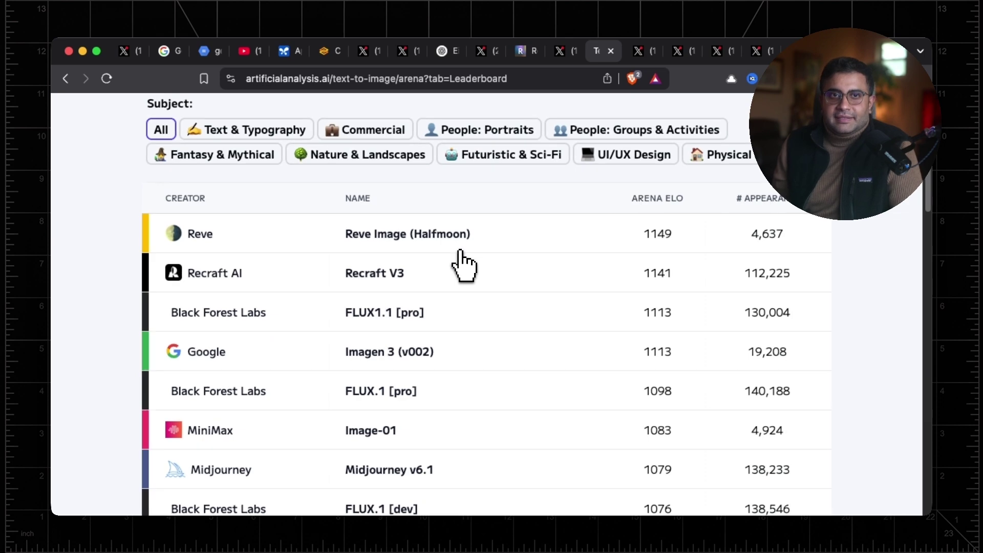
- Examine the top-ranked models on the Artificial Analysis text-to-image leaderboard at a larger magnification
scroll(303, 325, "up", 5, "ctrl")
scroll(303, 324, "down", 5, "ctrl")
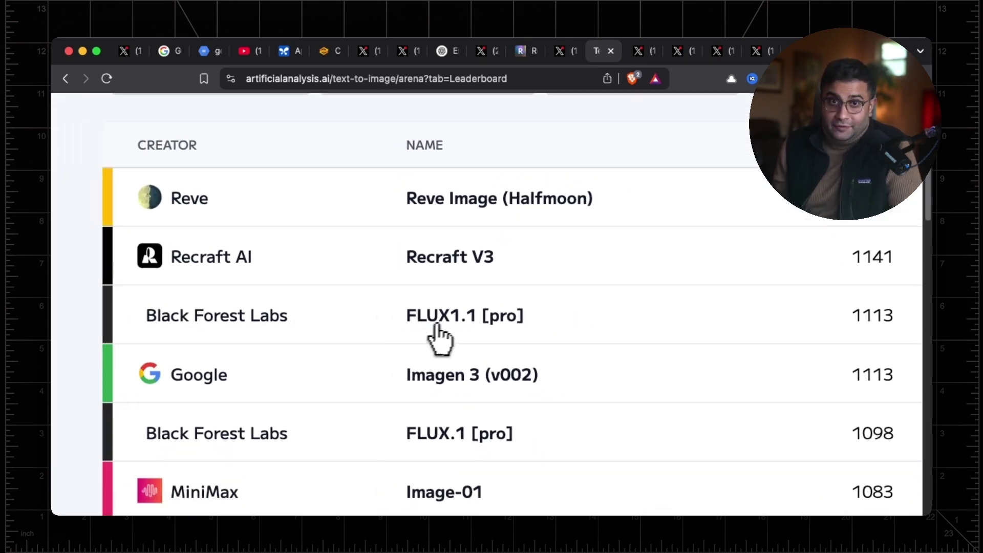
scroll(446, 324, "down", 3)
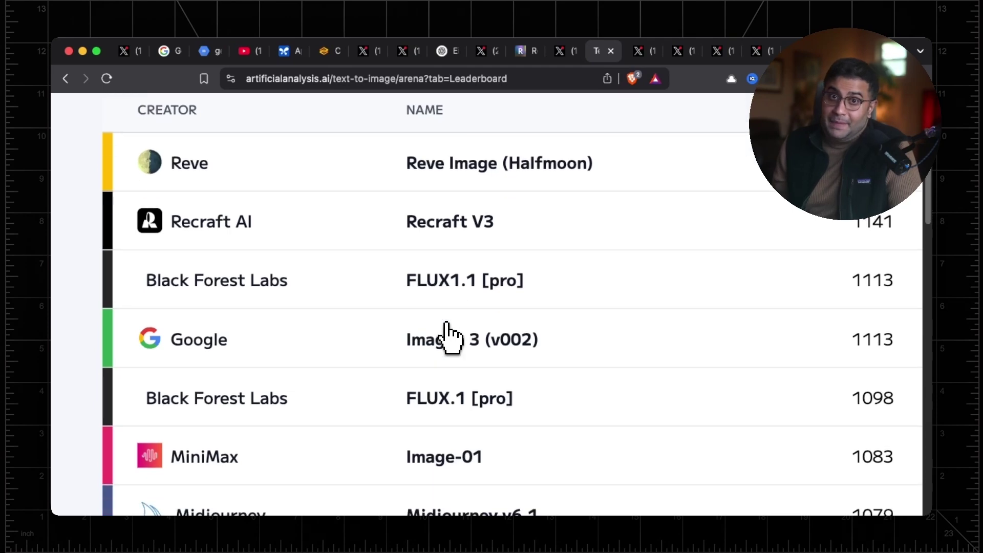
scroll(445, 334, "up", 1)
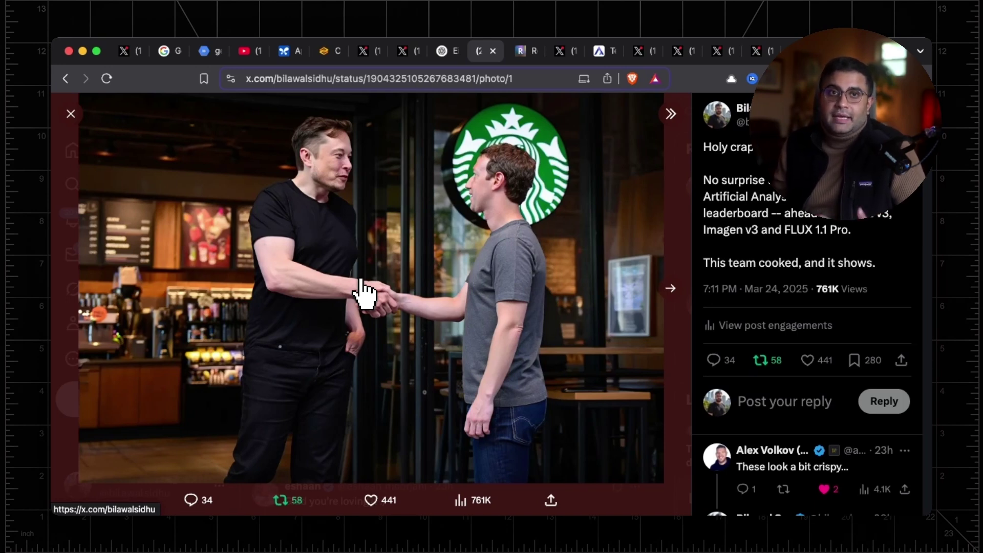
- Browse back and forth through the enlarged X post images of the Starbucks handshake, the McDonald's meal and Darth Vader in the desert
key("Right")
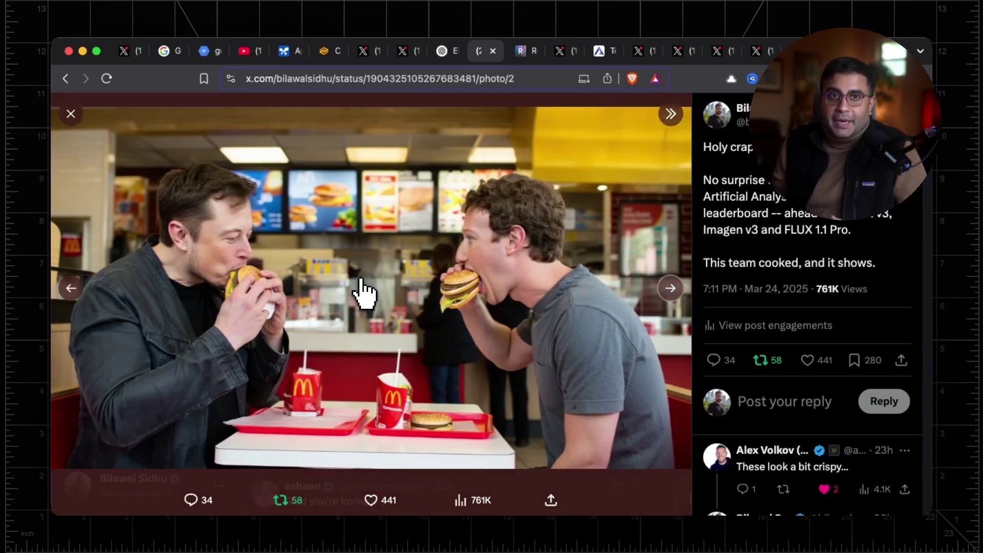
key("Right")
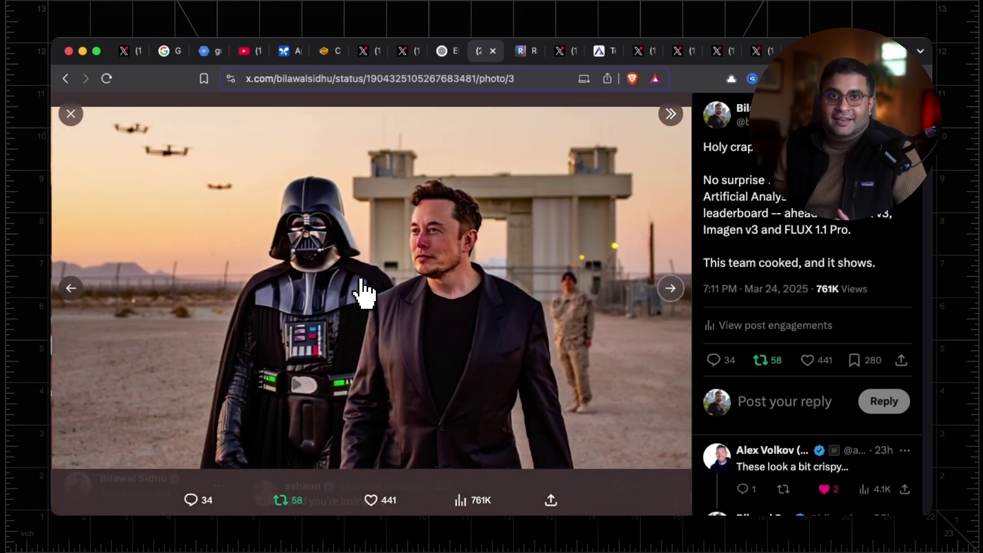
key("Left")
key("Left")
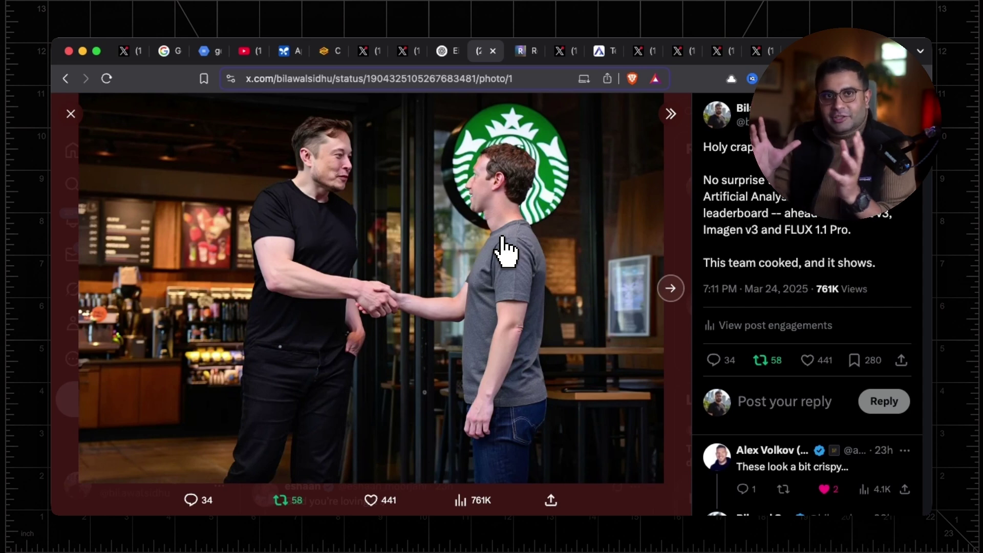
key("Right")
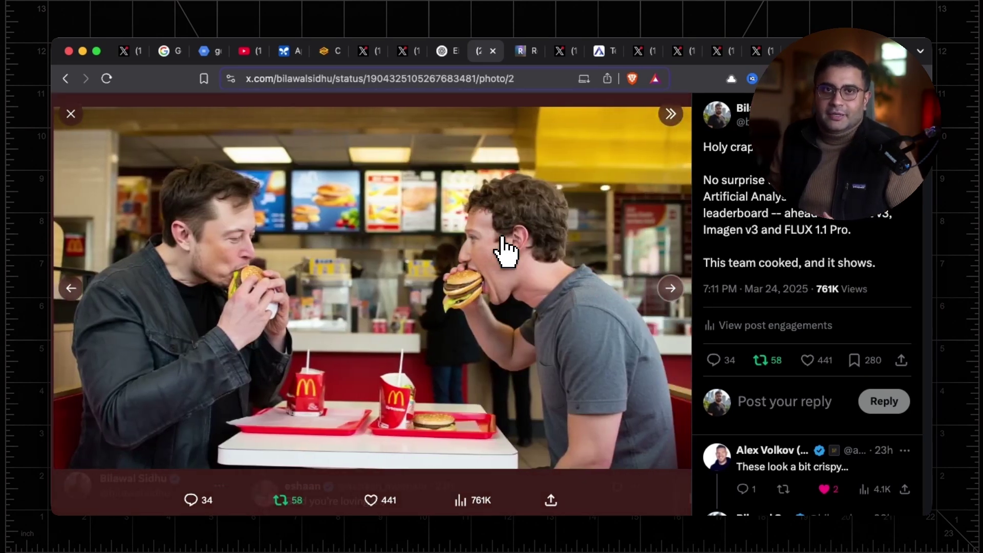
key("Right")
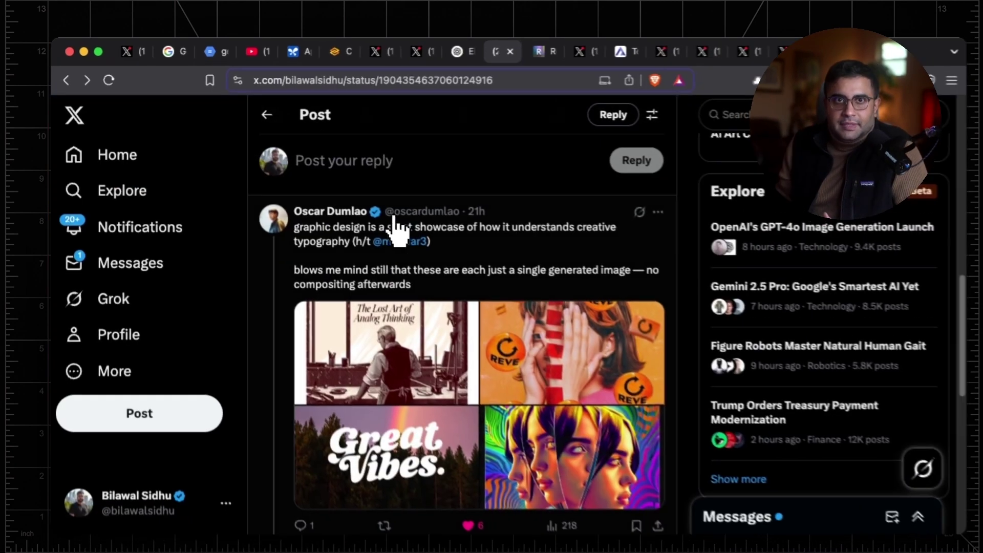
- Examine the X reply on Reve's creative typography and browse its four enlarged images, from The Lost Art of Analog Thinking to Dream State
scroll(384, 221, "up", 5)
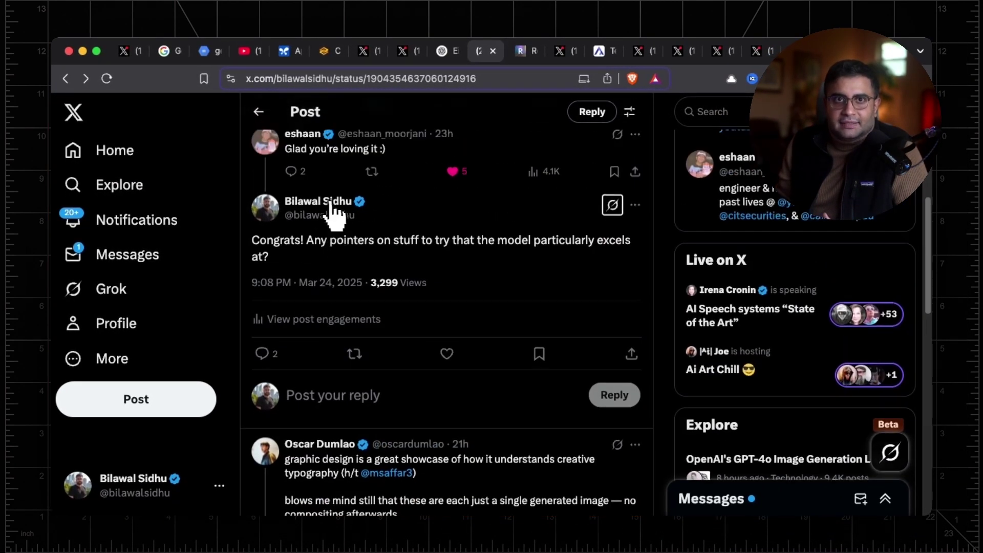
scroll(337, 277, "down", 3)
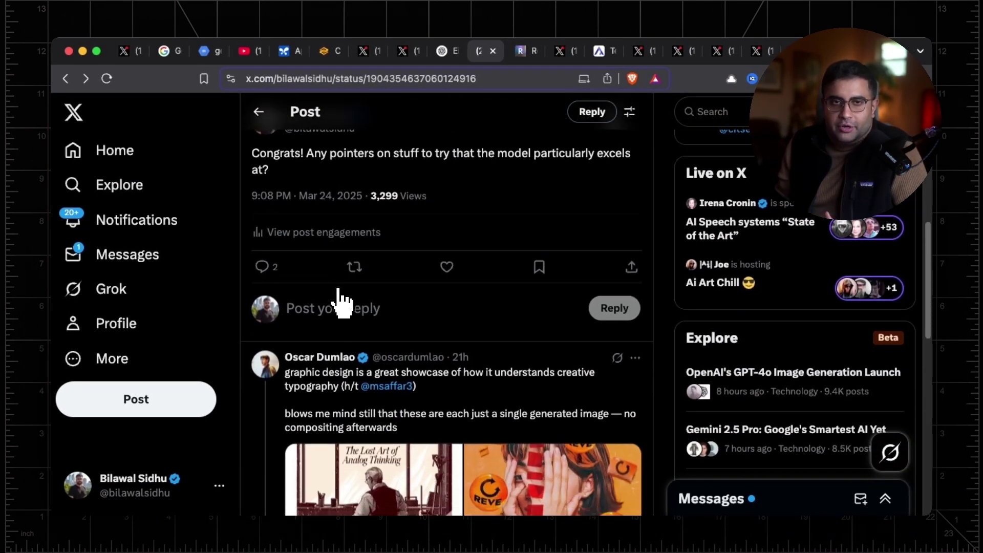
scroll(339, 303, "down", 5)
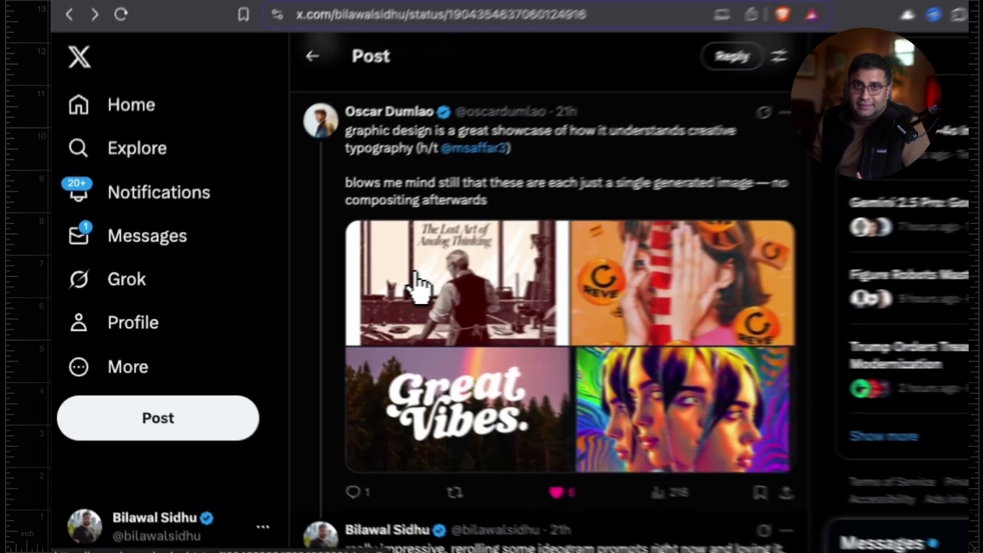
left_click(344, 296)
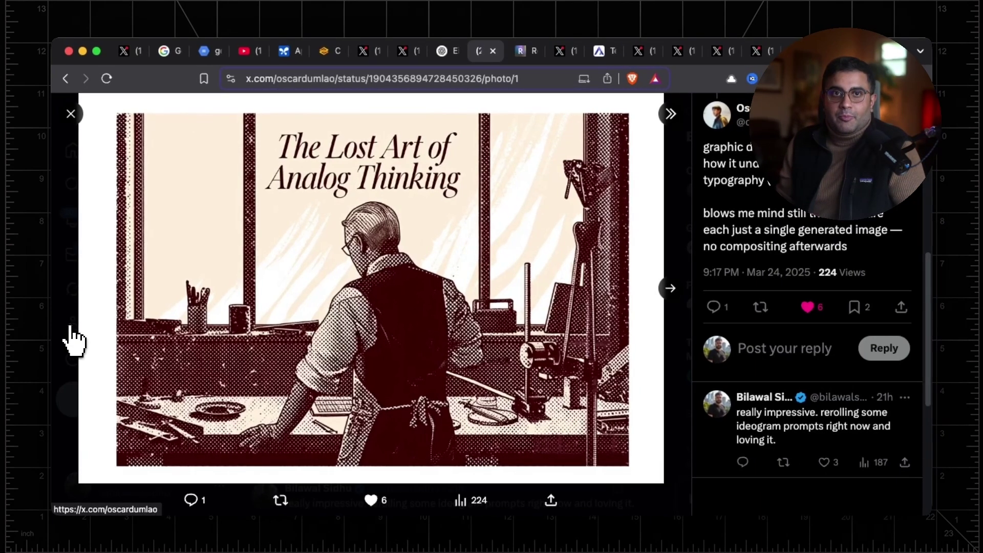
key("Right")
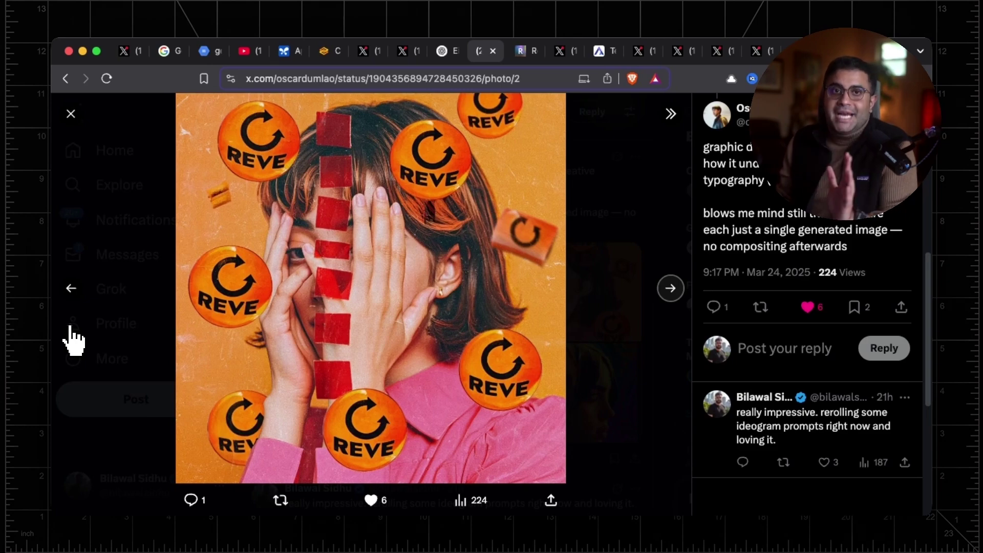
key("Right")
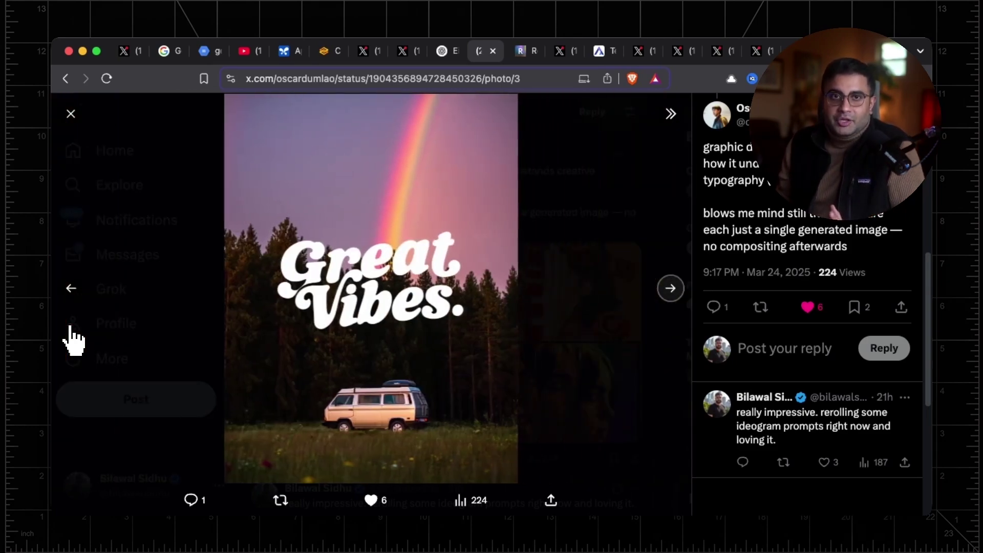
key("Right")
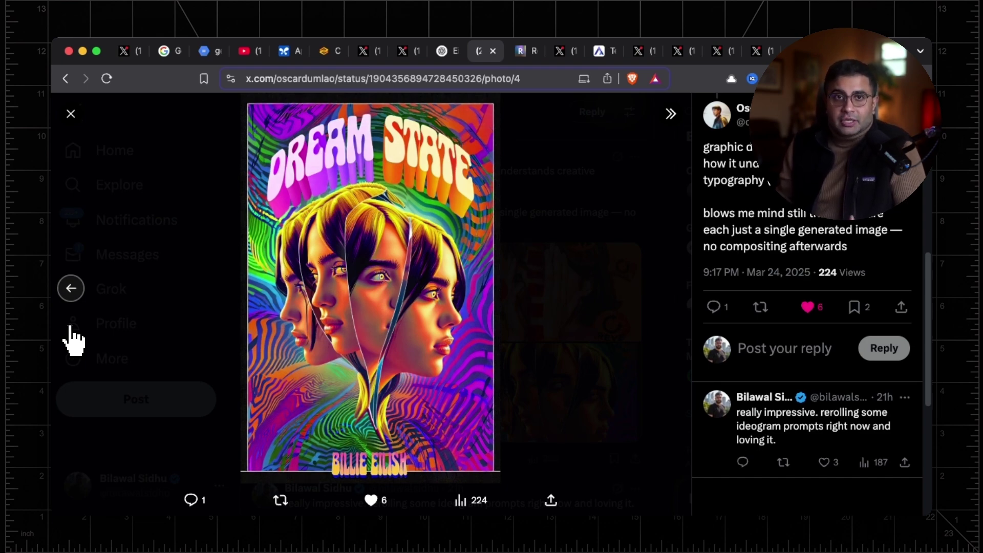
left_click(72, 329)
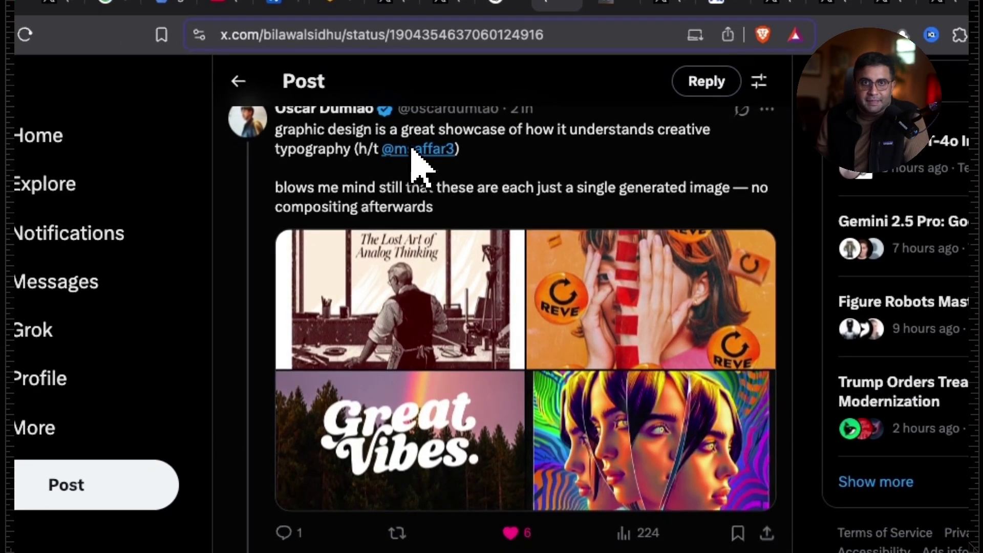
- Switch to Reve and compare the generated "Building 3D Worlds in Minutes" architect images, enlarging the one with the miniature city
mouse_move(413, 152)
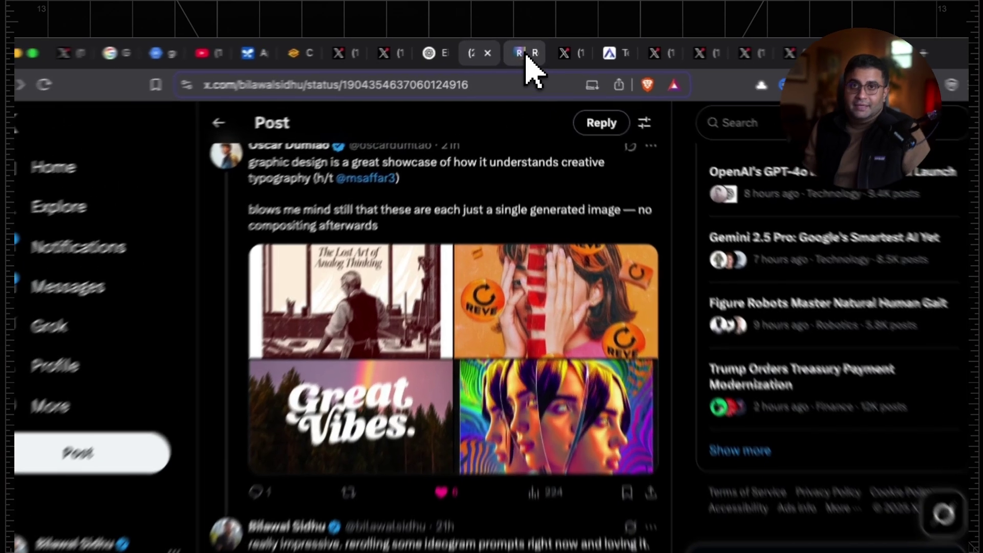
left_click(527, 51)
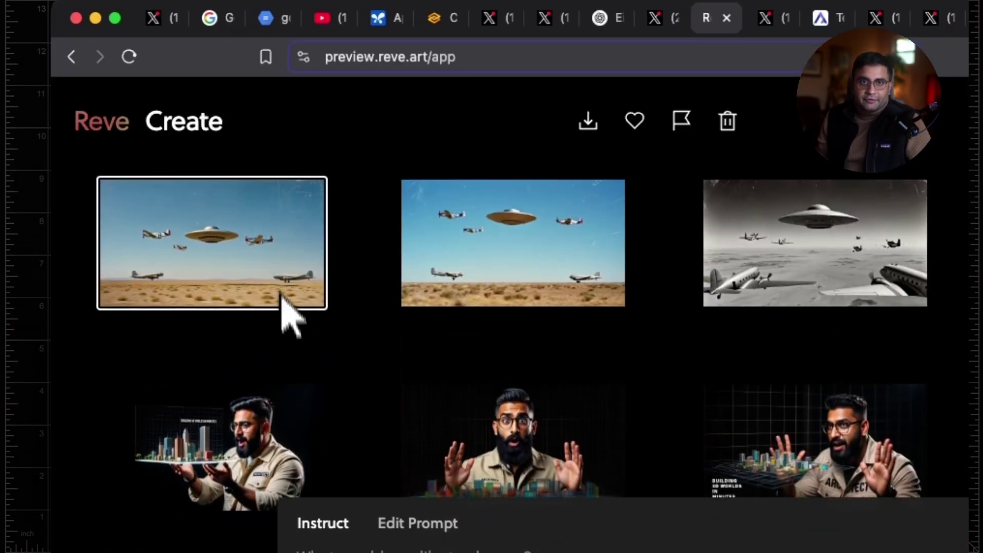
scroll(297, 348, "down", 3)
left_click(264, 364)
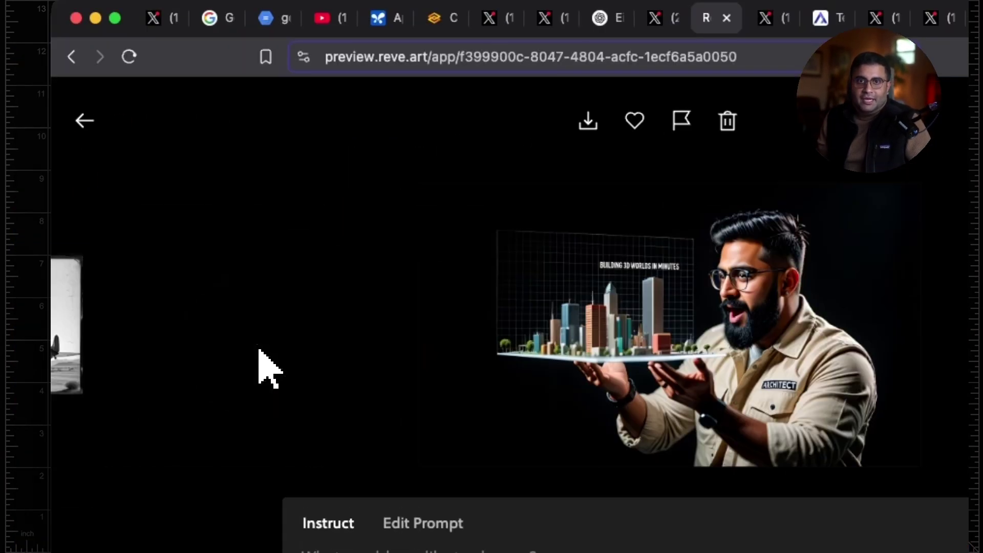
scroll(258, 366, "right", 3)
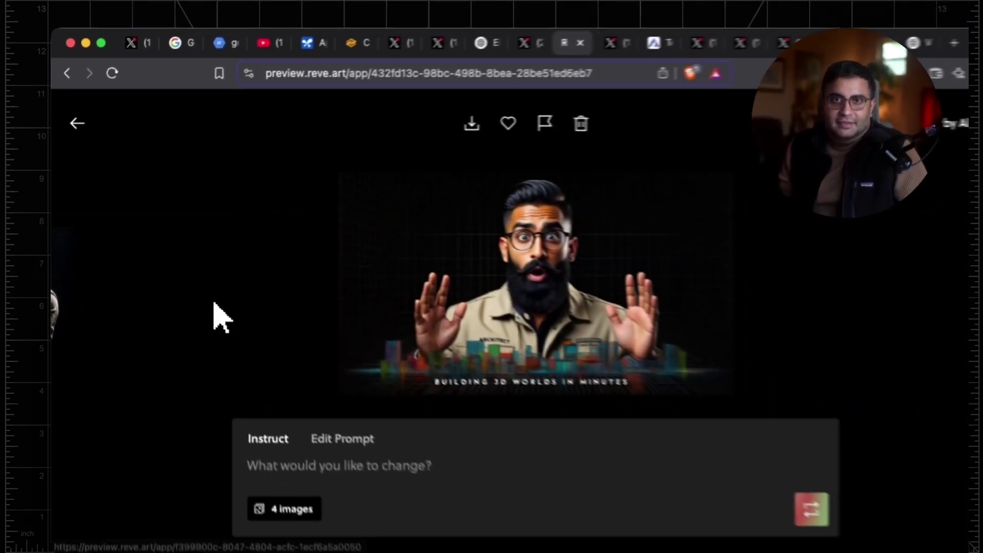
scroll(210, 305, "left", 3)
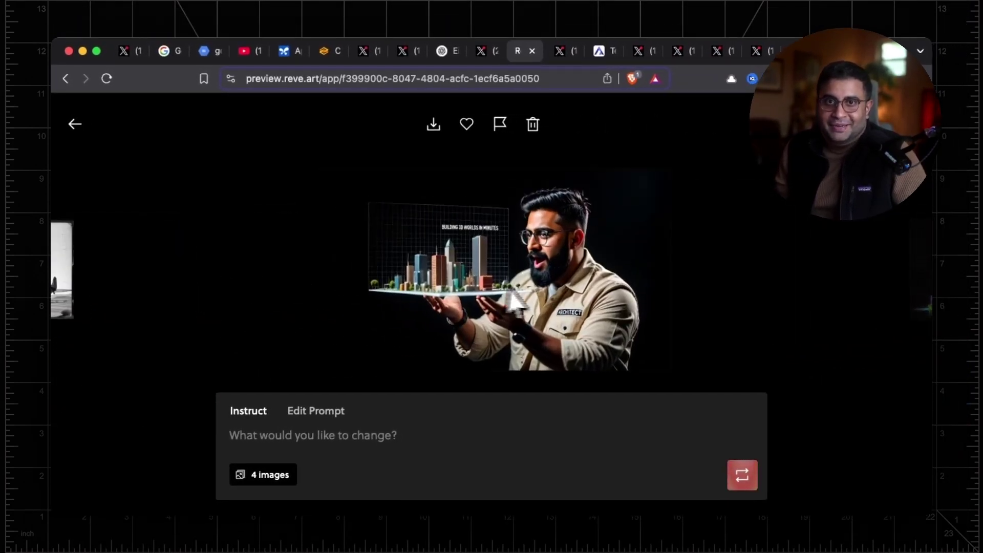
left_click(520, 276)
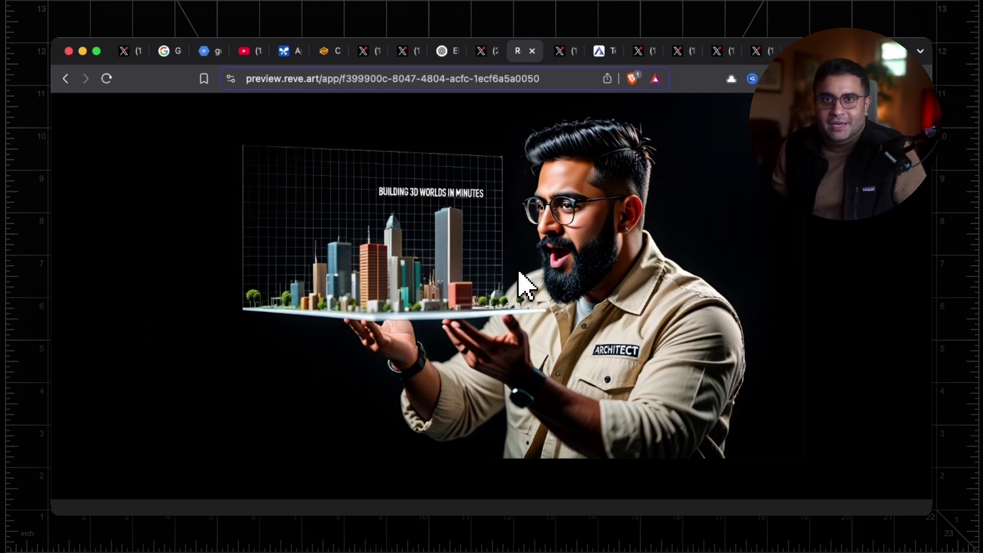
scroll(520, 277, "right", 3)
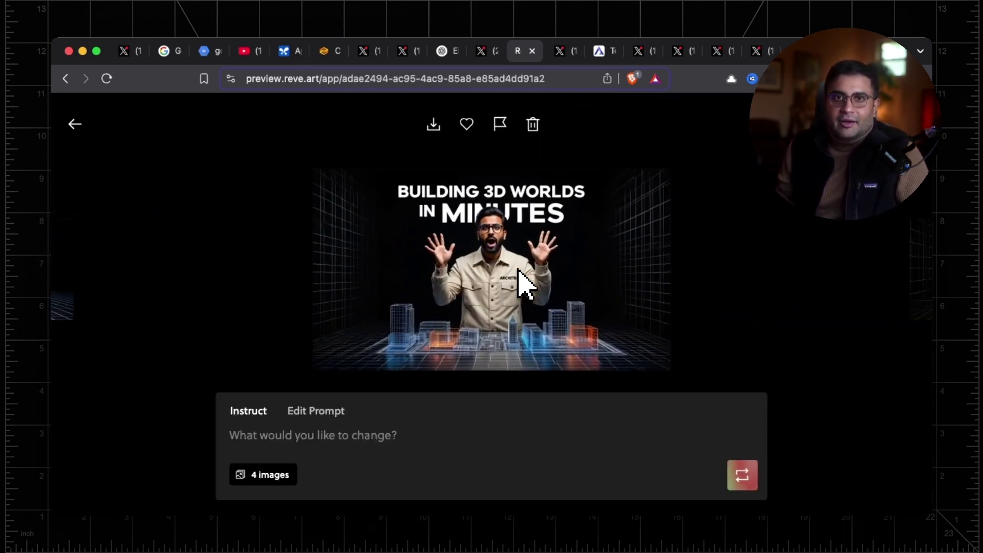
scroll(520, 277, "right", 3)
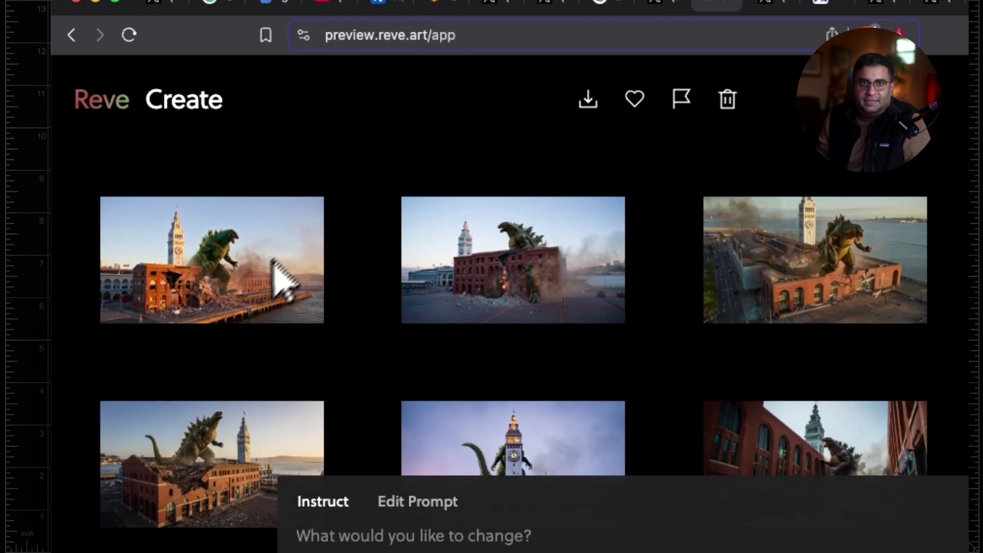
- Submit the instruction "add multiple apache helicopters encricling the godzilla and shooting at" it for the image of green Godzilla beside the clock tower
left_click(272, 264)
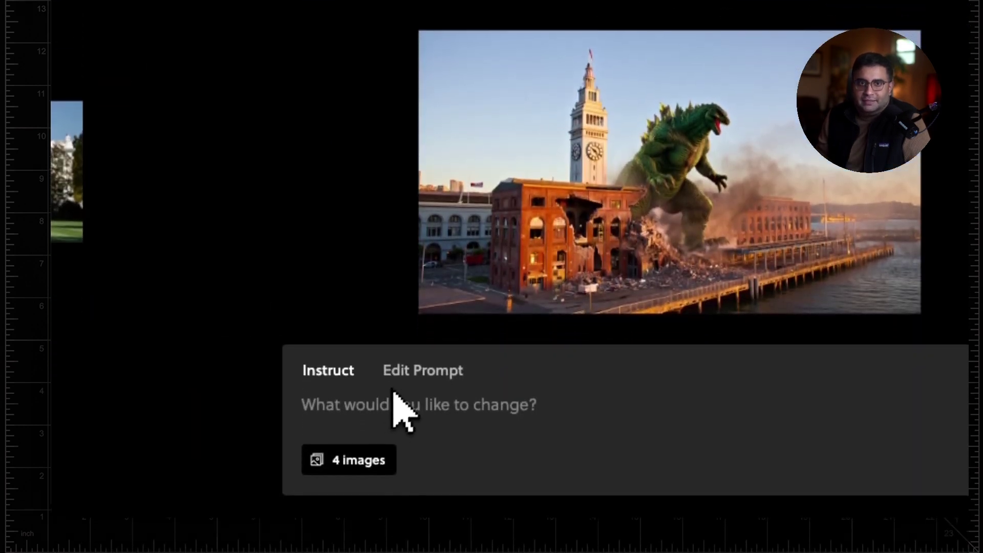
left_click(399, 527)
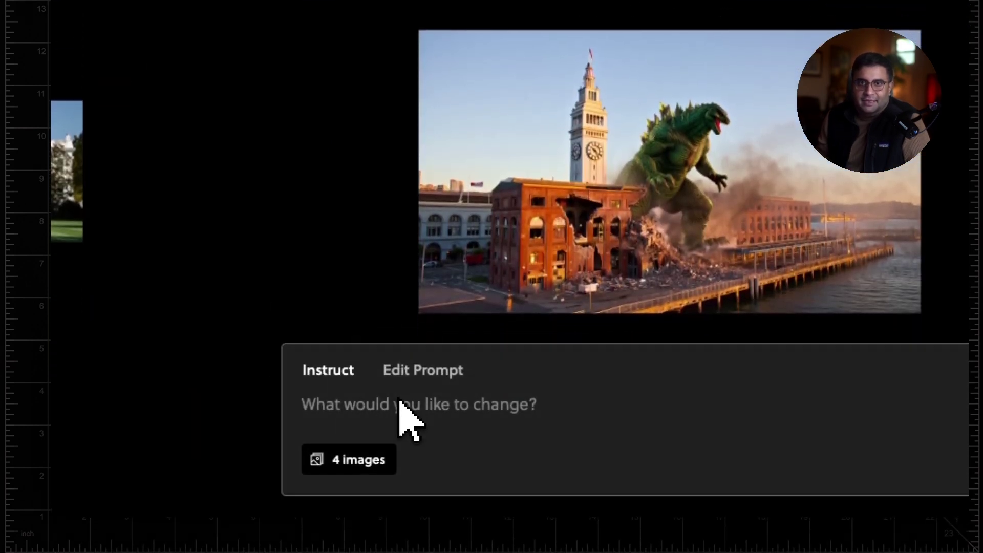
type("add multi")
type("ple apache helicopters")
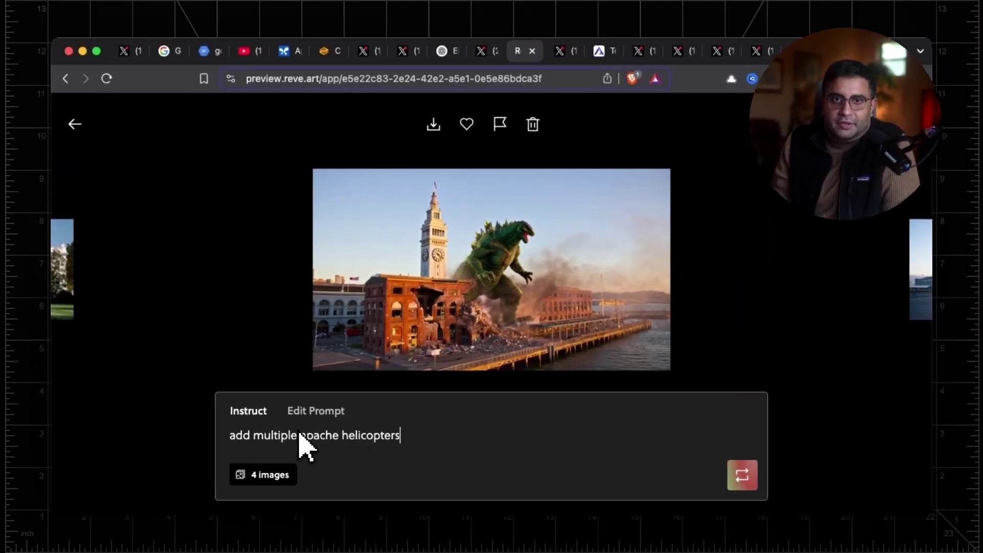
type(" encricling the godzilla and shooting at")
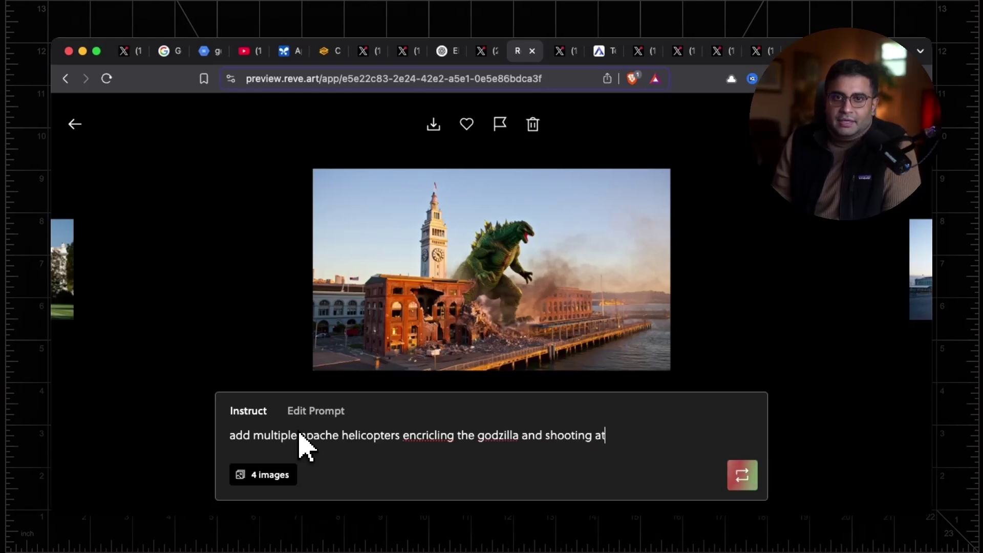
key("Return")
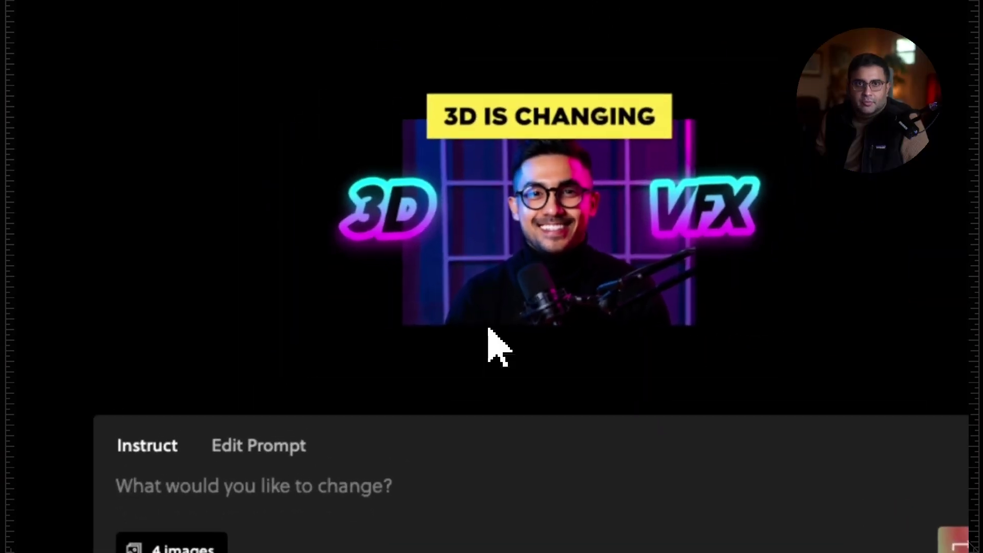
- Submit an instruction to change the thumbnail's text from "3d is changing" to "3d has changed"
left_click(333, 496)
type("change the ")
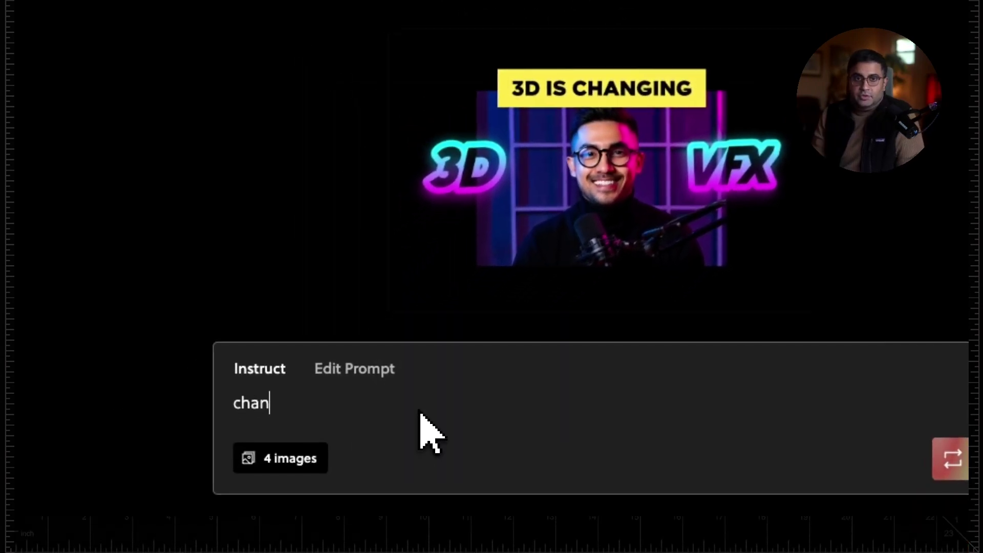
type("text from")
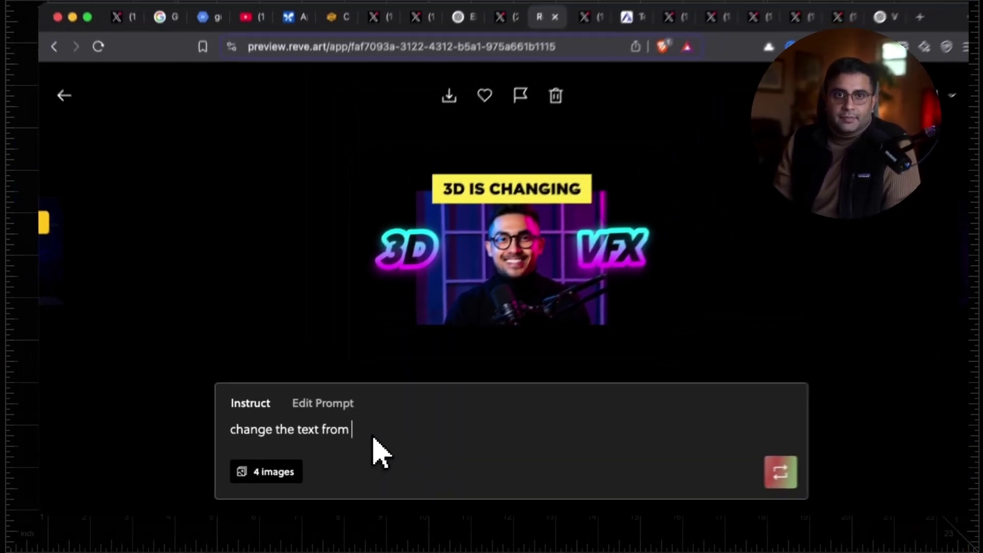
type(" \"3d is changing\" to \"3d has changed")
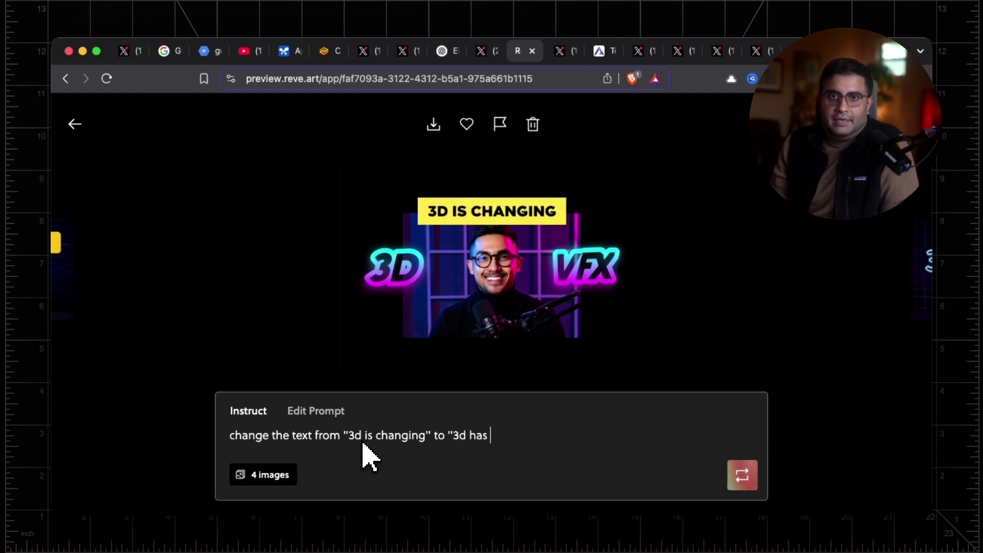
key("Return")
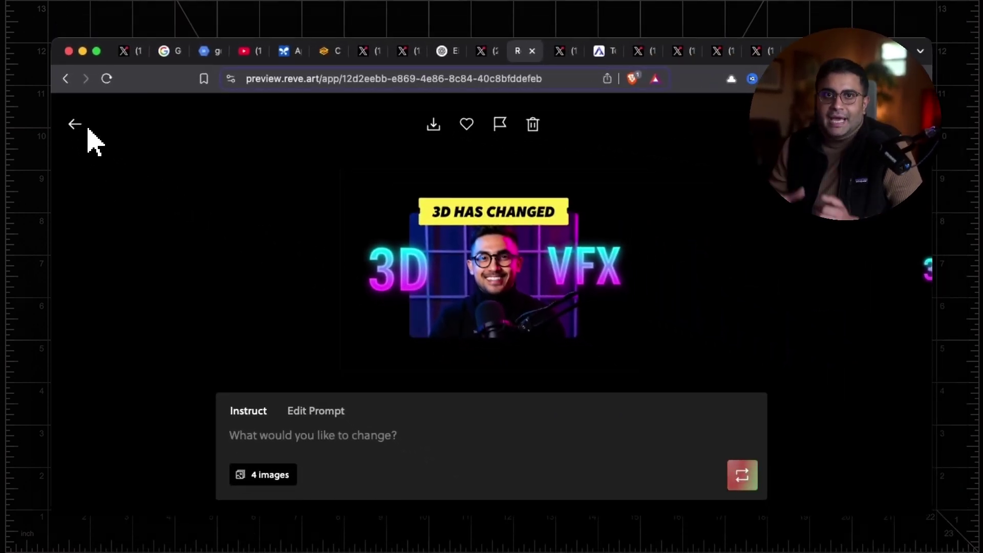
- Return to the Reve gallery and browse the close-up Godzilla images with the clock tower
left_click(78, 125)
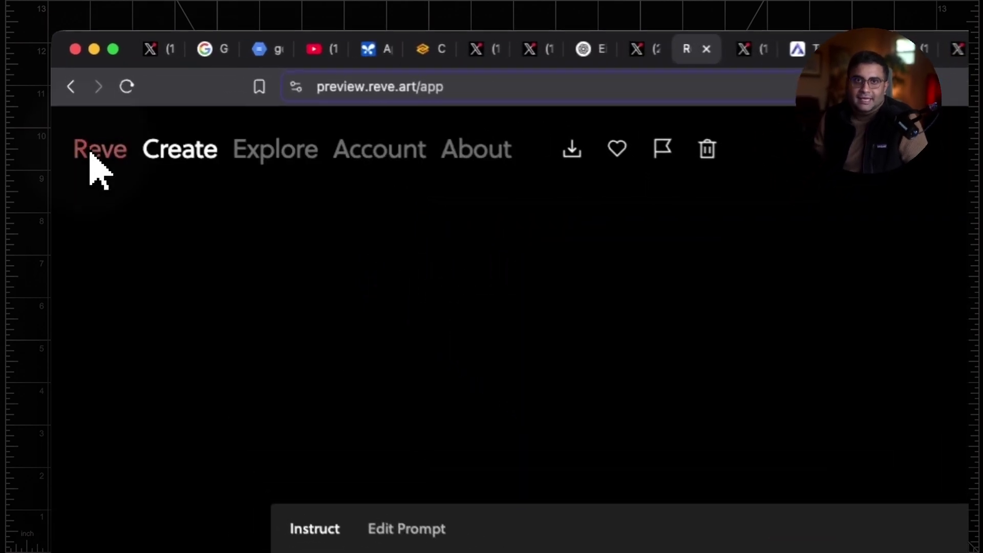
left_click(553, 322)
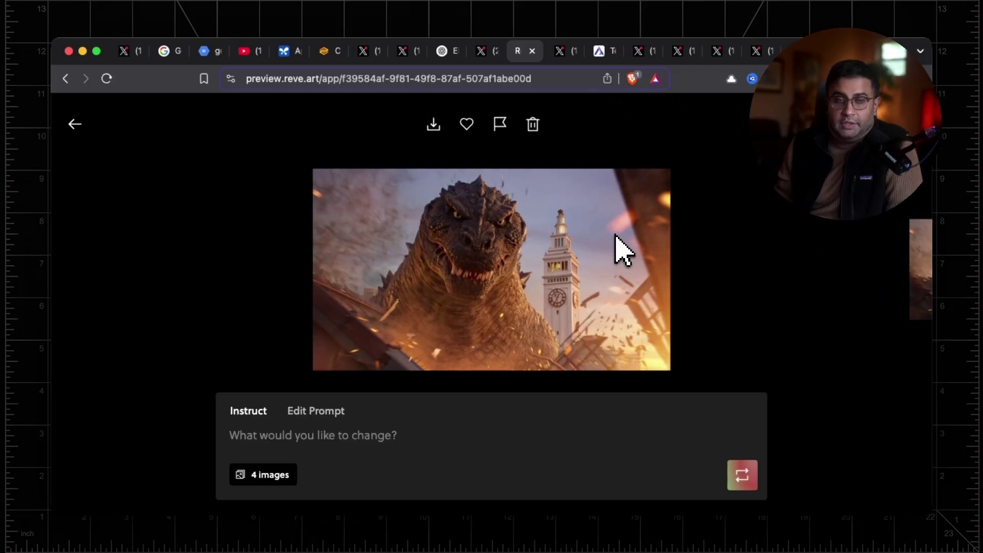
key("Right")
key("Right")
key("Right")
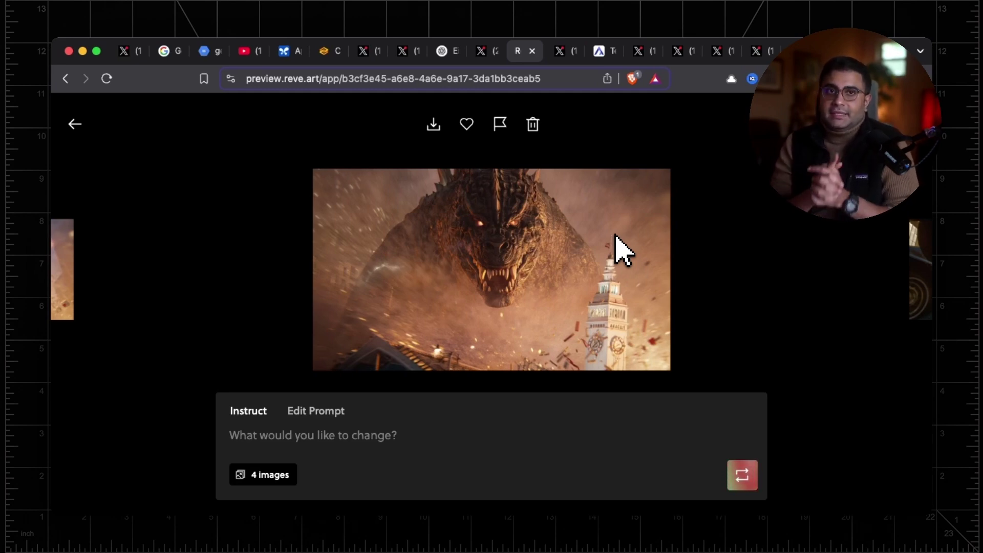
key("Right")
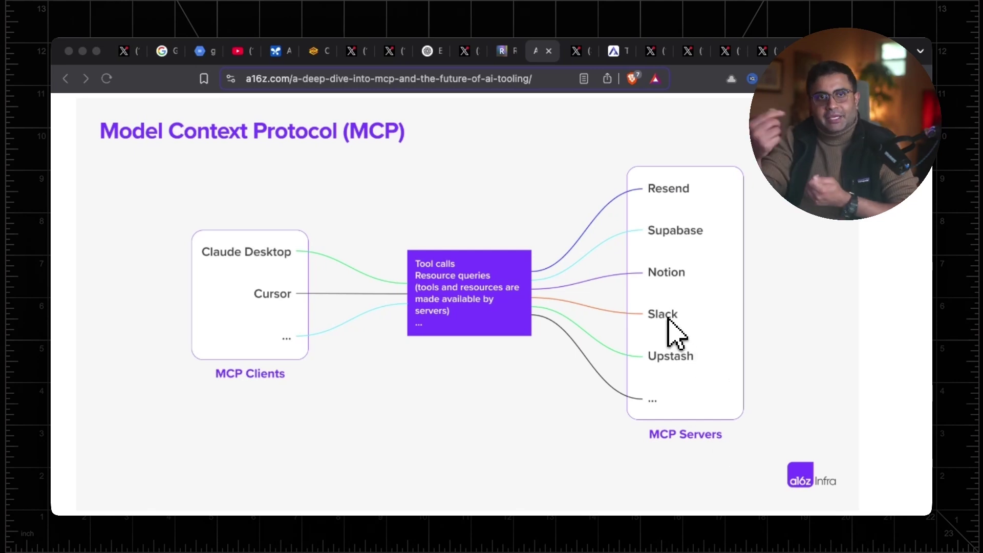
- Examine the X posts on the Claude prompt box and on vibe creating Blender scenes, replaying the enlarged Tripo video from near its beginning
left_click(575, 51)
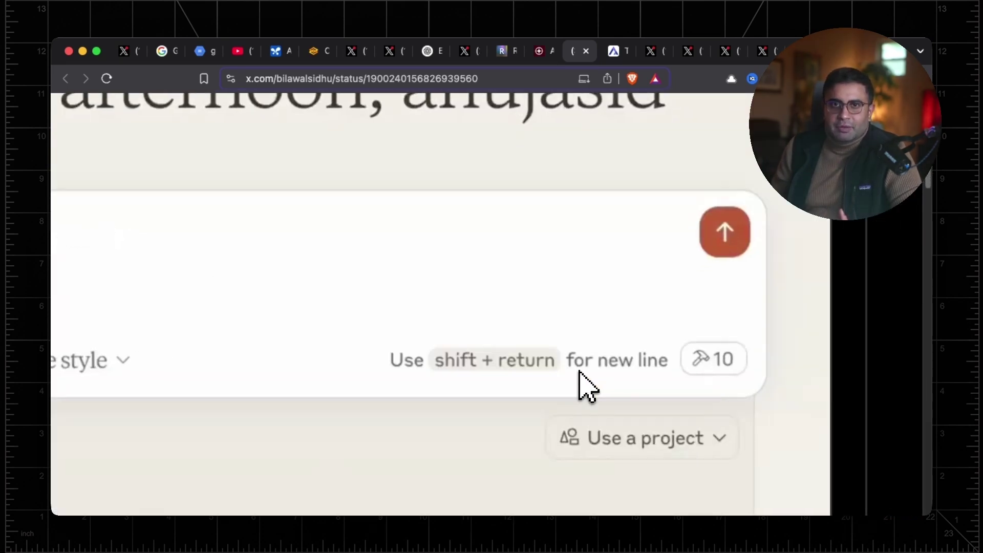
scroll(589, 388, "down", 10, "ctrl")
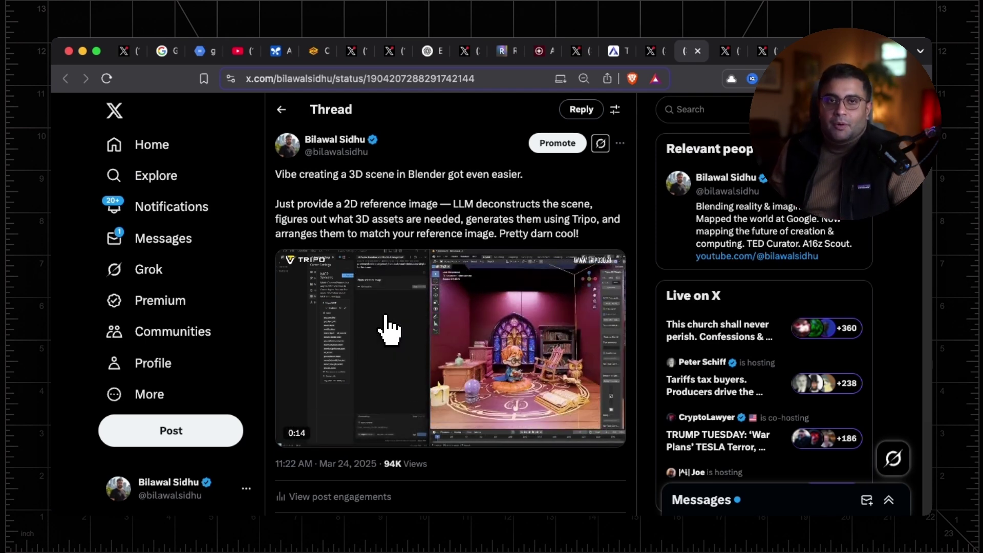
scroll(389, 331, "up", 5, "ctrl")
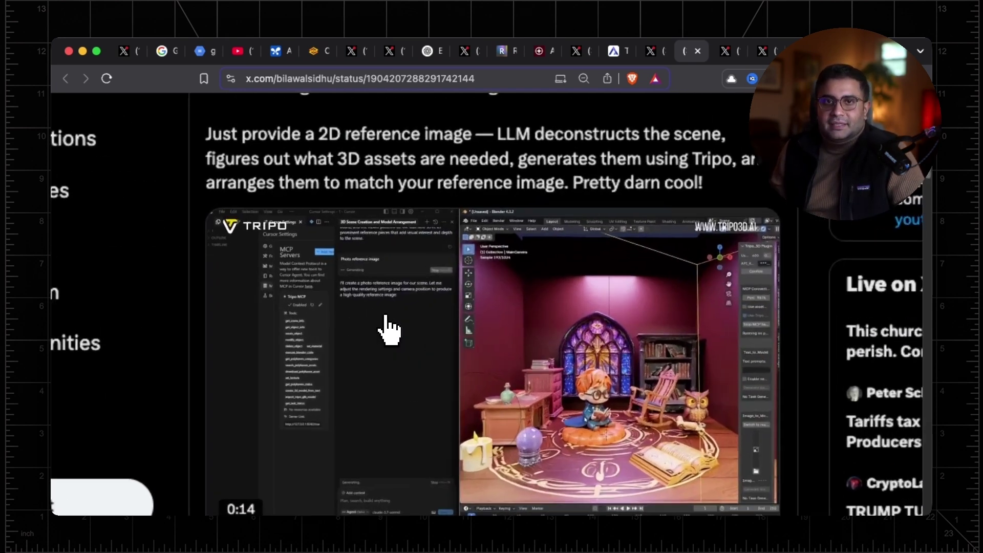
scroll(389, 330, "up", 2, "ctrl")
scroll(389, 330, "down", 3)
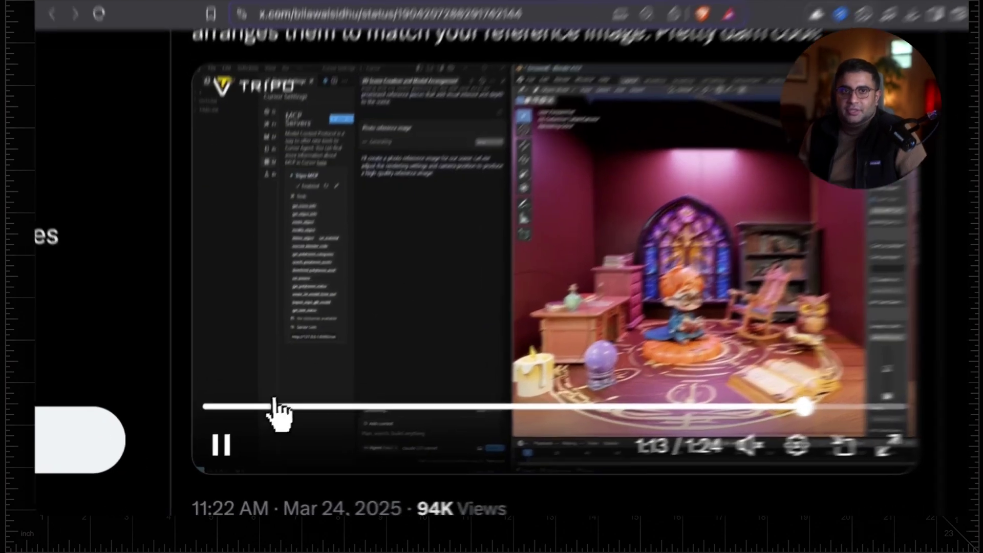
left_click(215, 420)
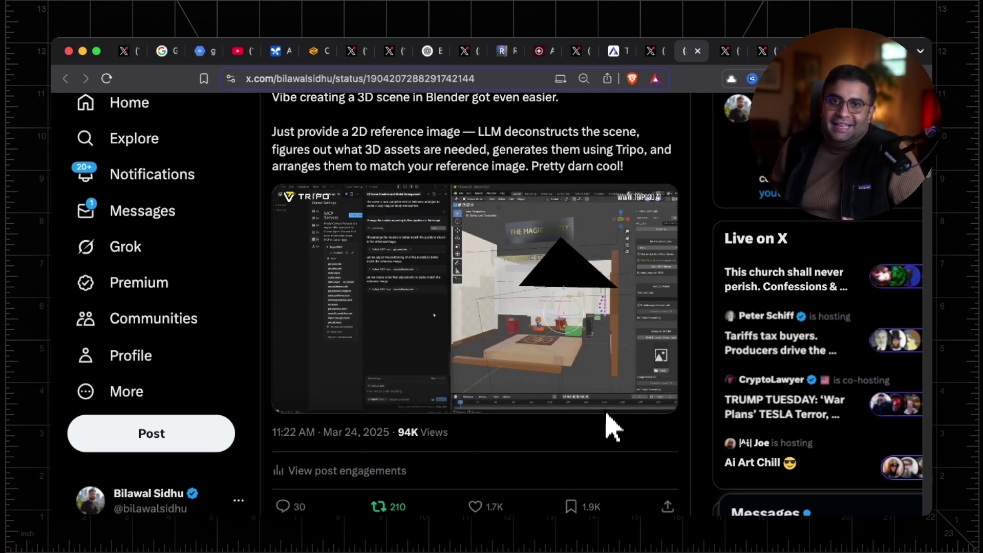
mouse_move(589, 401)
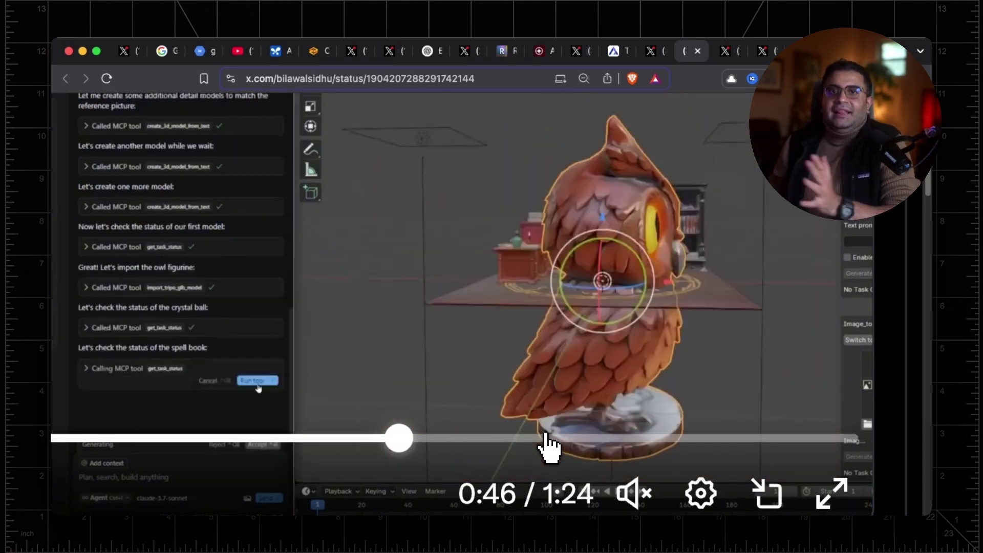
- Skip ahead in the enlarged Tripo video to the finished wizard's study scene and return to its post
left_click(543, 437)
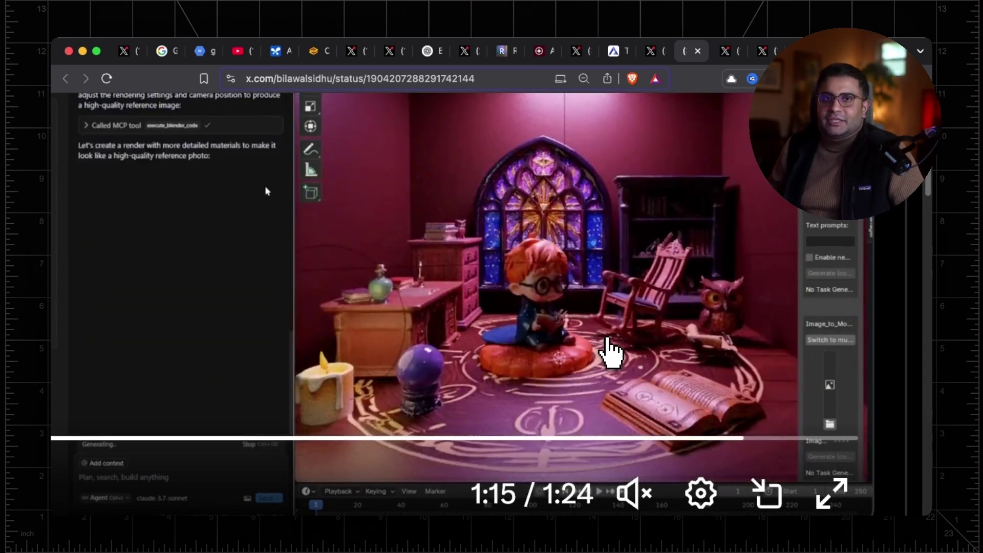
key("Escape")
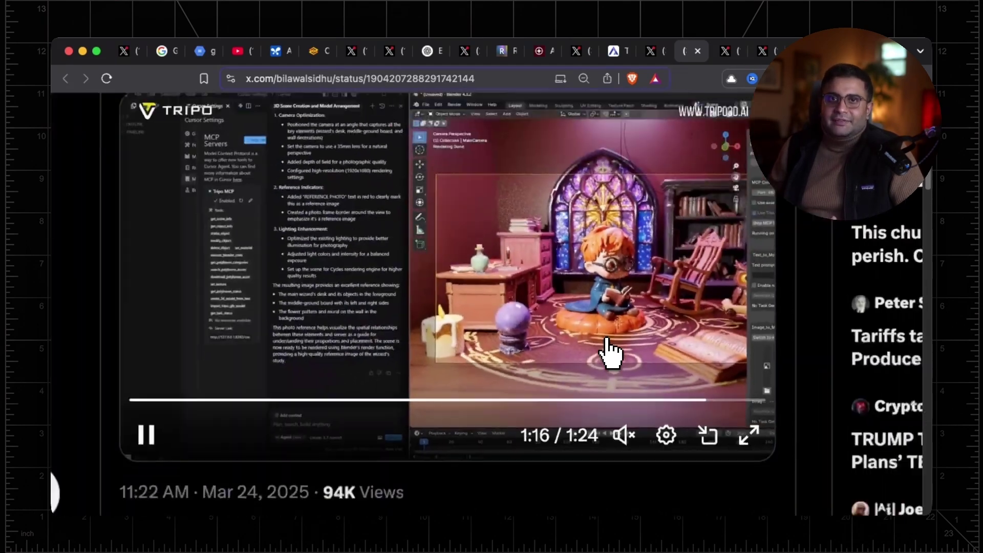
scroll(611, 353, "down", 5)
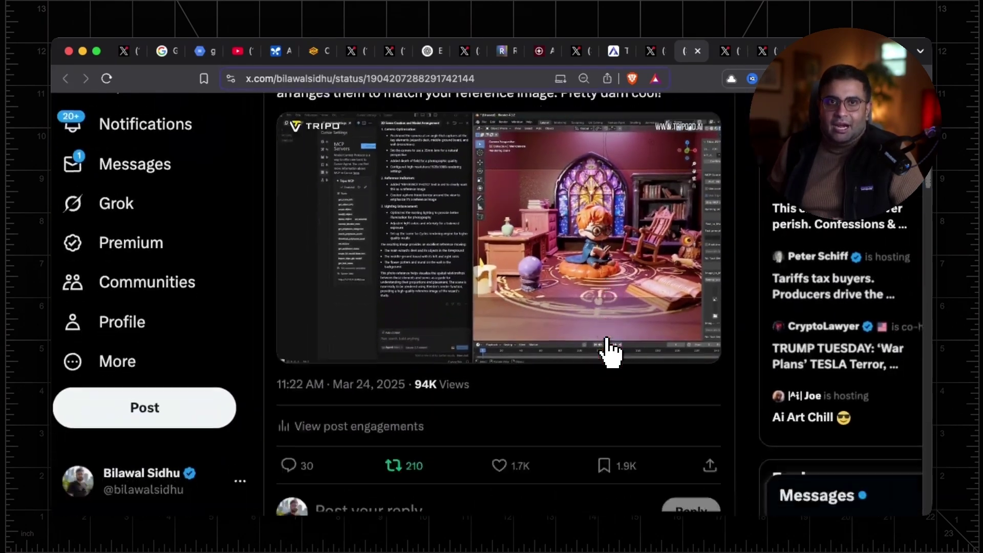
- Examine the X post on prompting Tripo for a cartoon Blender scene of a chibi witch having tea with an orc
key("ctrl+Tab")
scroll(438, 258, "down", 2, "ctrl")
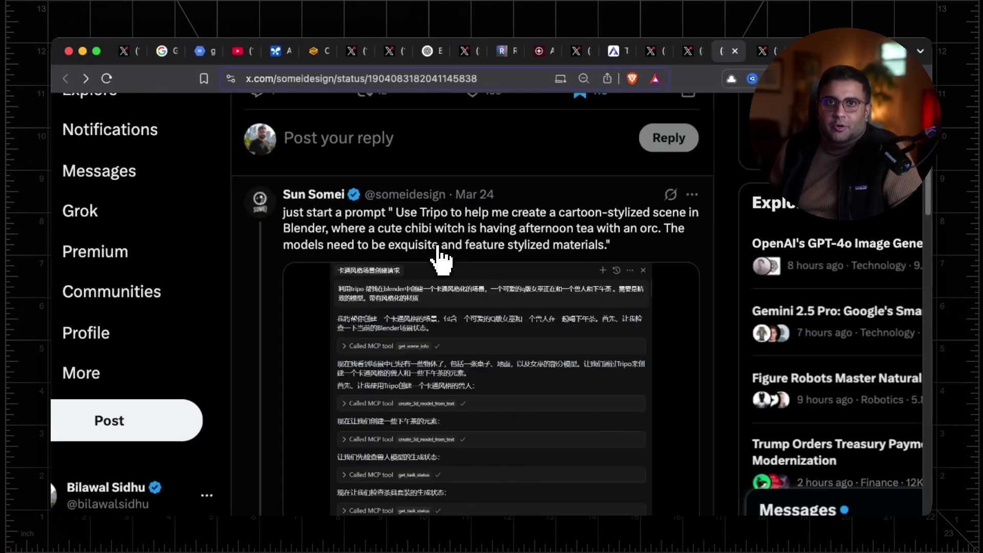
scroll(439, 258, "up", 5)
scroll(417, 389, "down", 1)
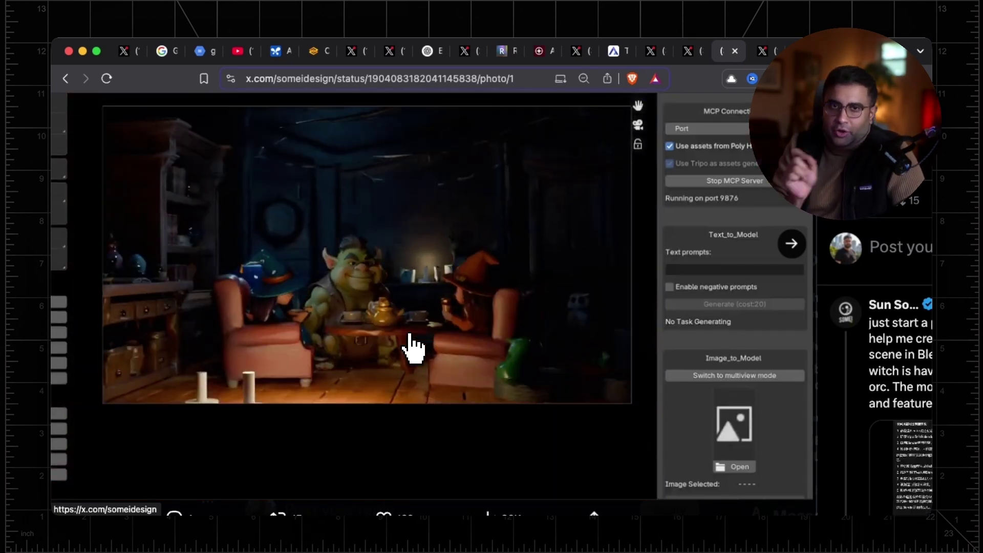
- Switch to the X post on the Blender MCP update with Rodin AI and view its cozy cat scene demo
key("ctrl+Tab")
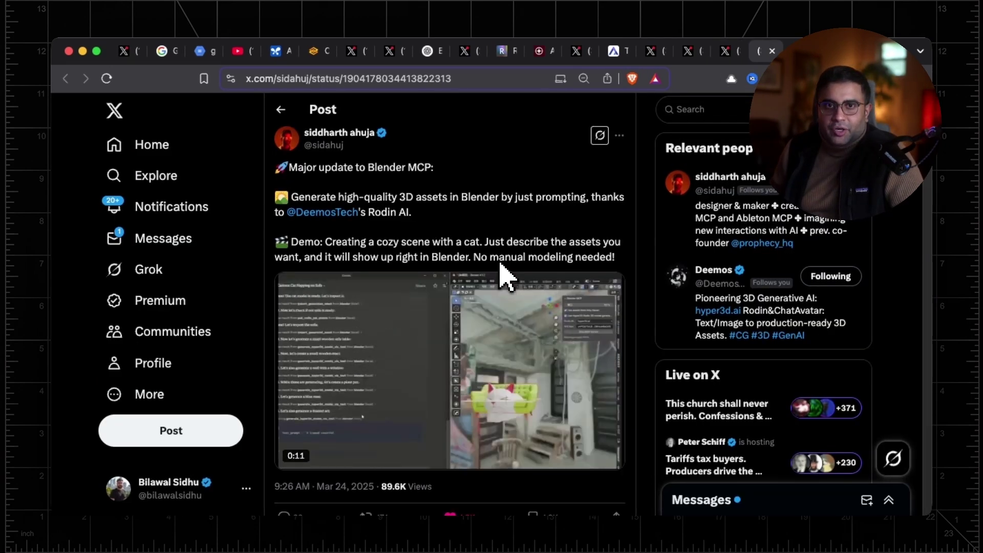
scroll(501, 272, "up", 5, "ctrl")
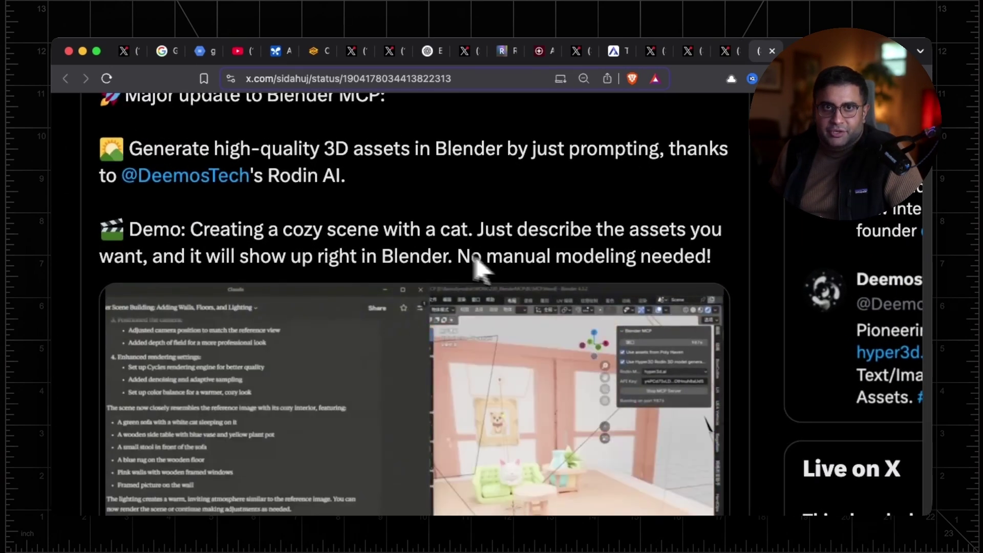
scroll(374, 246, "down", 2)
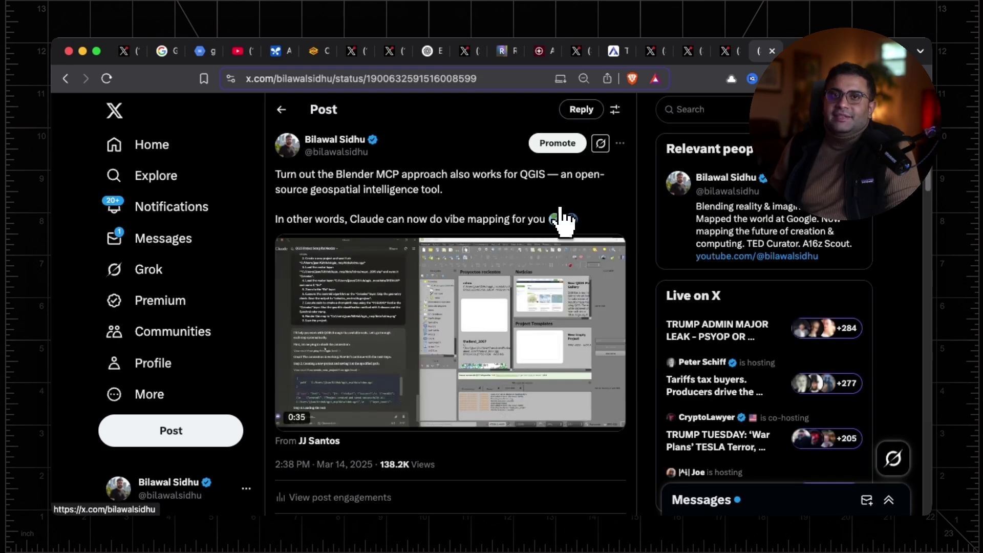
- Examine the X post on vibe mapping with Claude in QGIS and its demo video up close
scroll(564, 220, "up", 5, "ctrl")
scroll(563, 220, "down", 2, "ctrl")
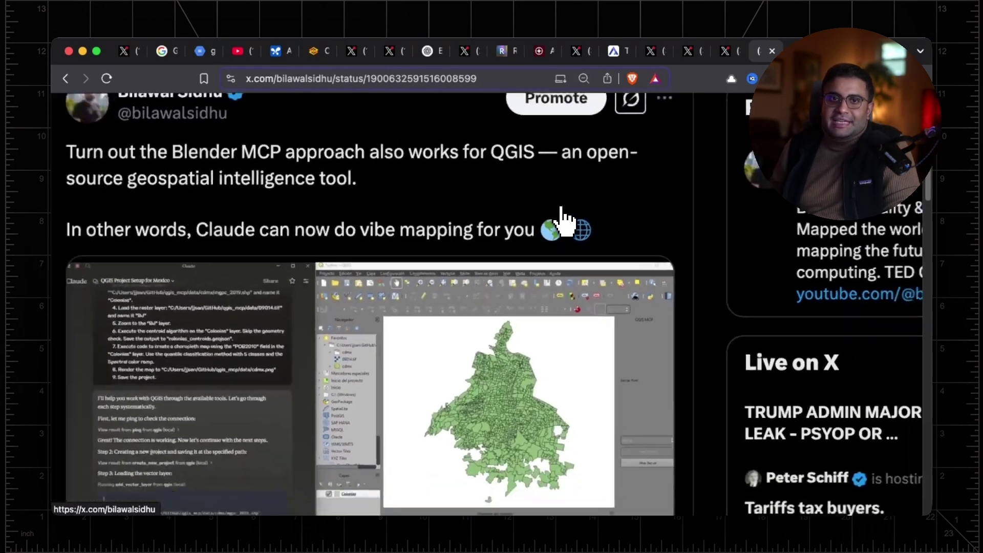
scroll(563, 221, "down", 2)
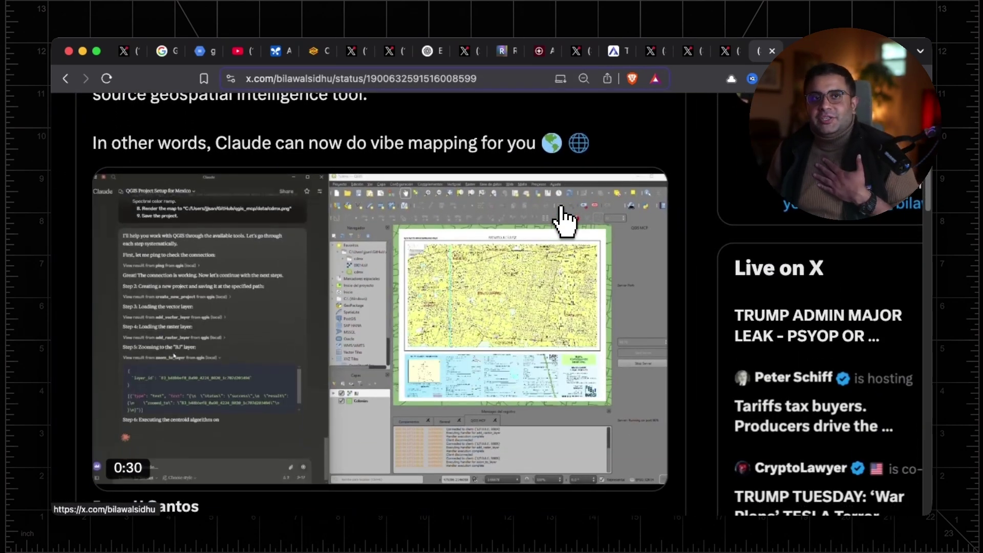
scroll(500, 219, "left", 2)
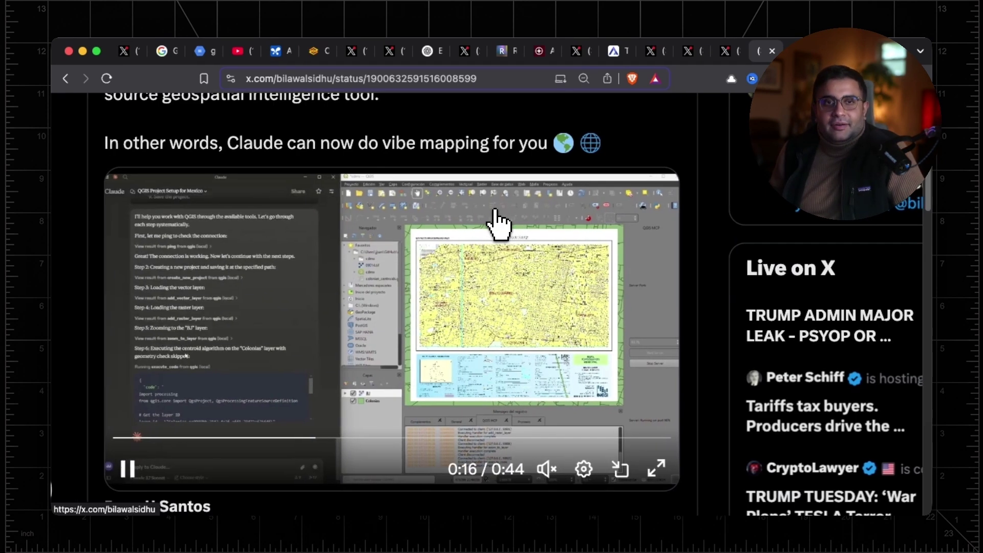
scroll(500, 219, "up", 2)
scroll(500, 219, "down", 1)
scroll(500, 220, "up", 1)
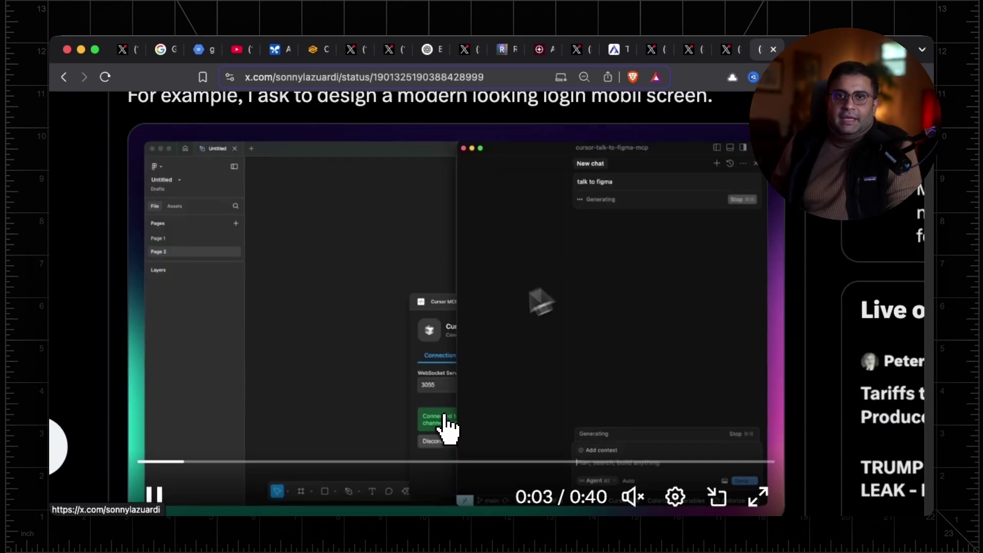
- View the demo video of Cursor talking to Figma in the X post on designing a login screen
scroll(450, 428, "down", 2)
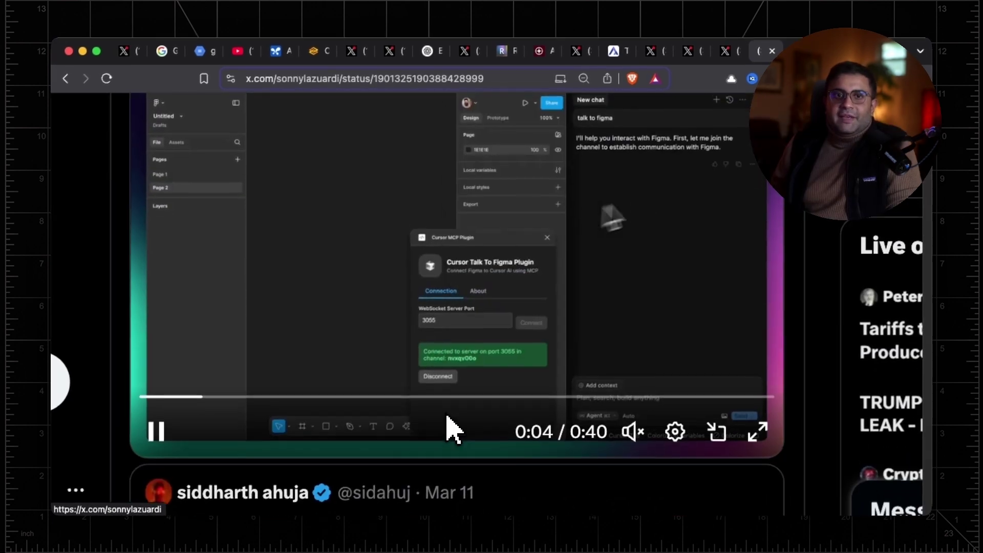
scroll(444, 425, "up", 1)
scroll(850, 330, "up", 1)
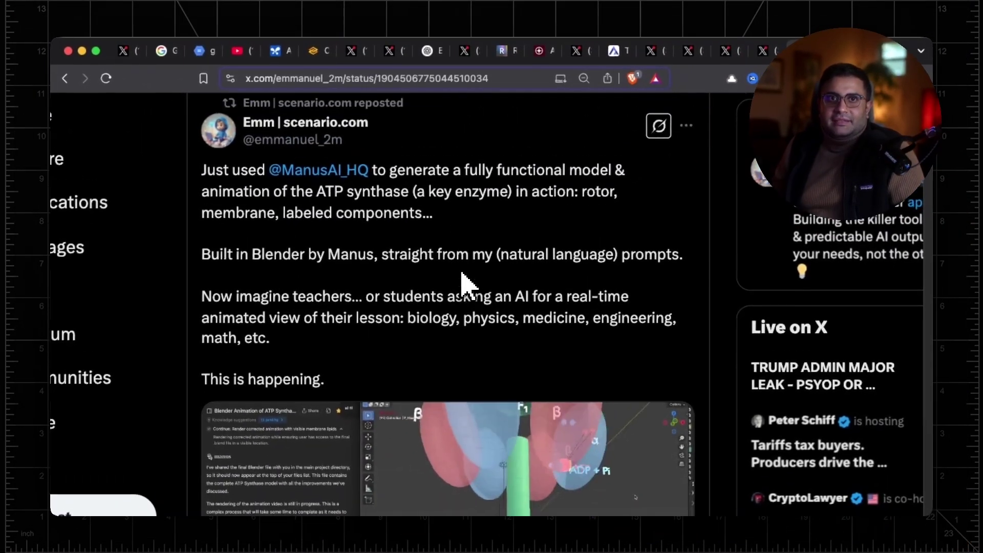
- Read the X post on Manus building an ATP synthase animation in Blender and examine its video up close
scroll(463, 283, "up", 1)
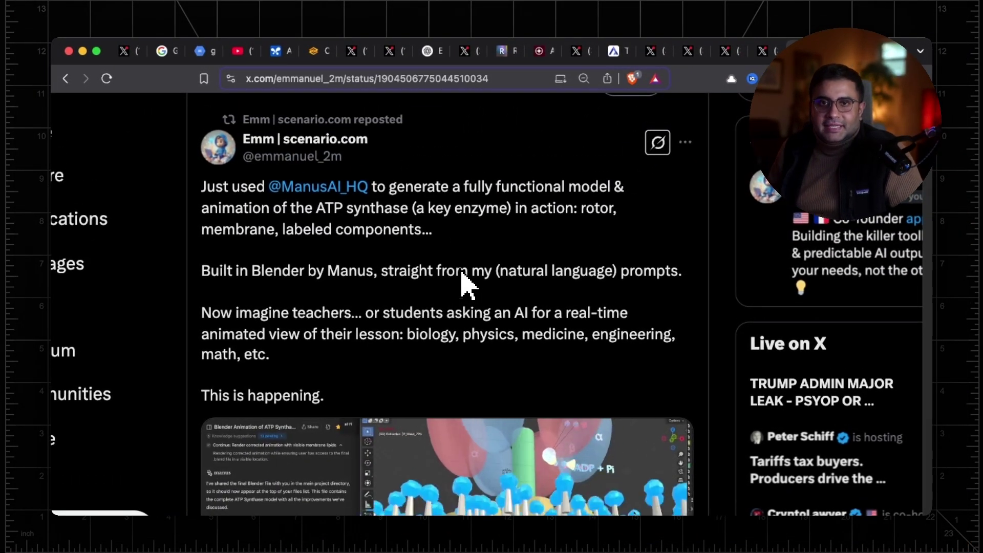
scroll(466, 285, "down", 1)
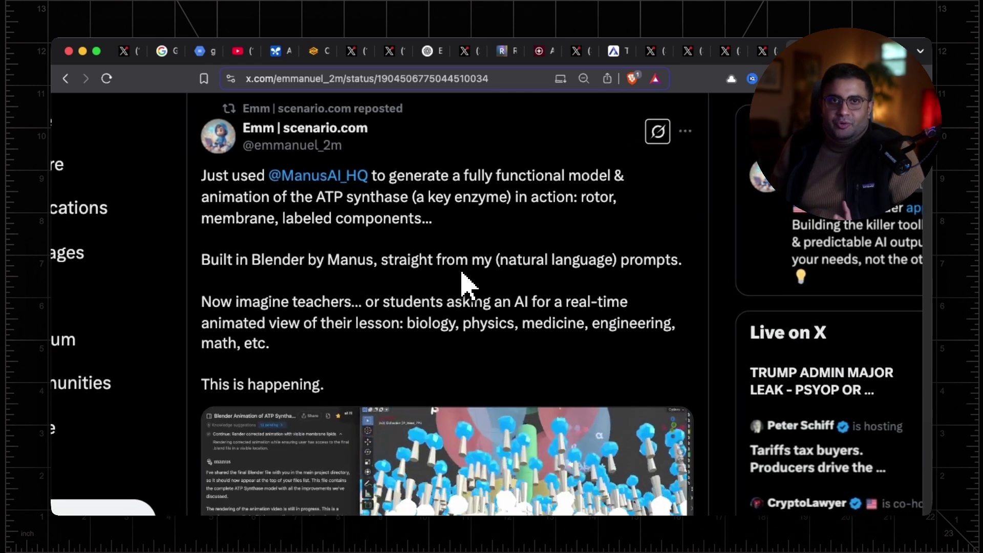
scroll(462, 283, "down", 1)
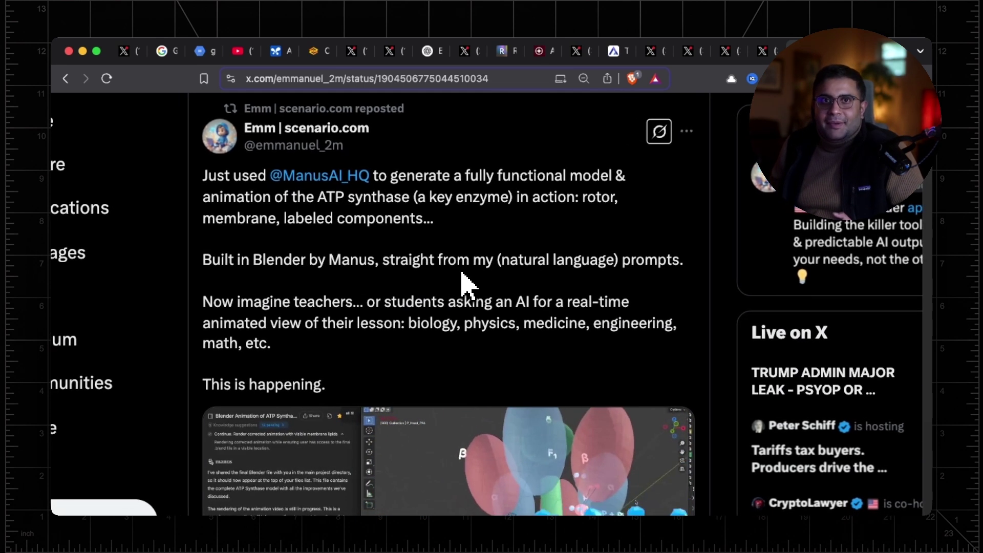
scroll(463, 282, "down", 1)
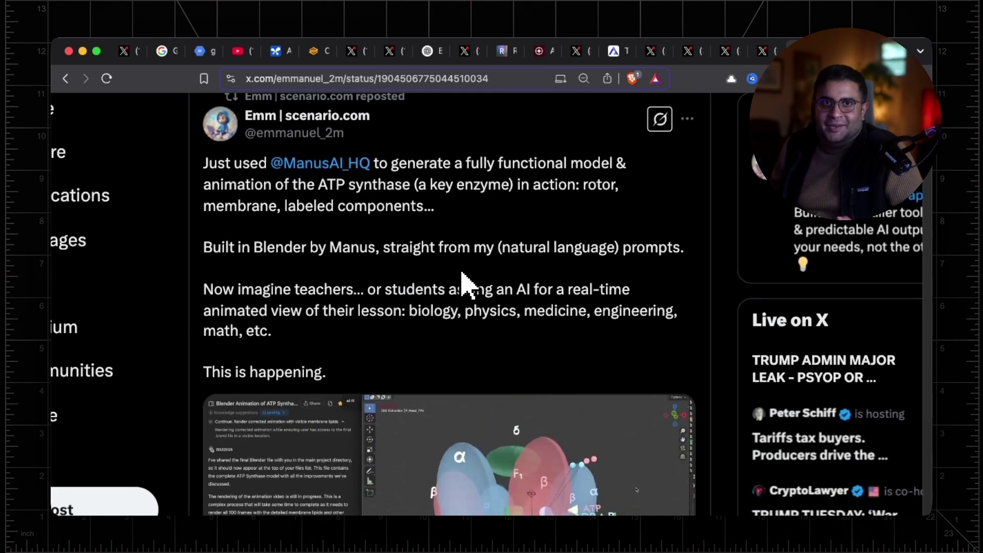
scroll(464, 285, "up", 3, "ctrl")
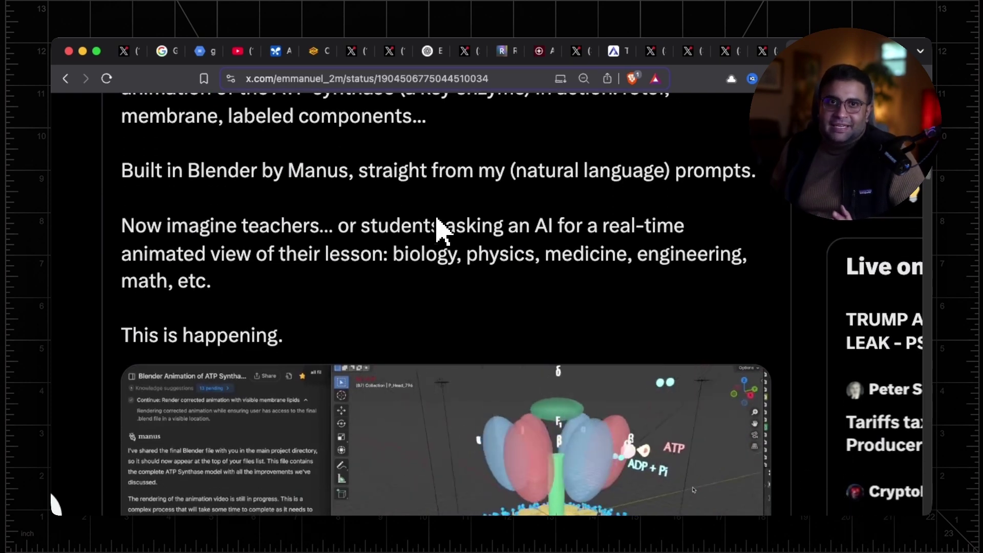
scroll(437, 219, "down", 5)
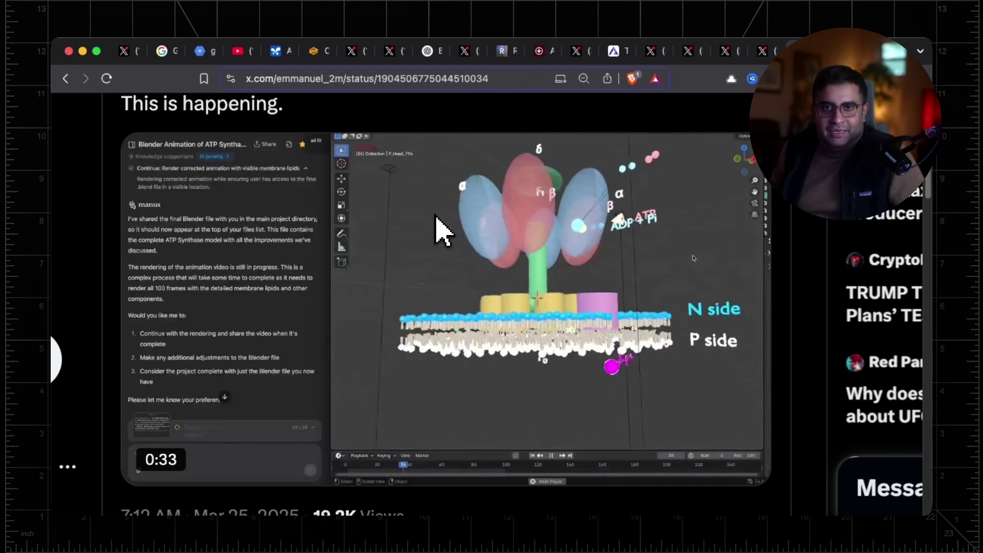
scroll(442, 230, "up", 1)
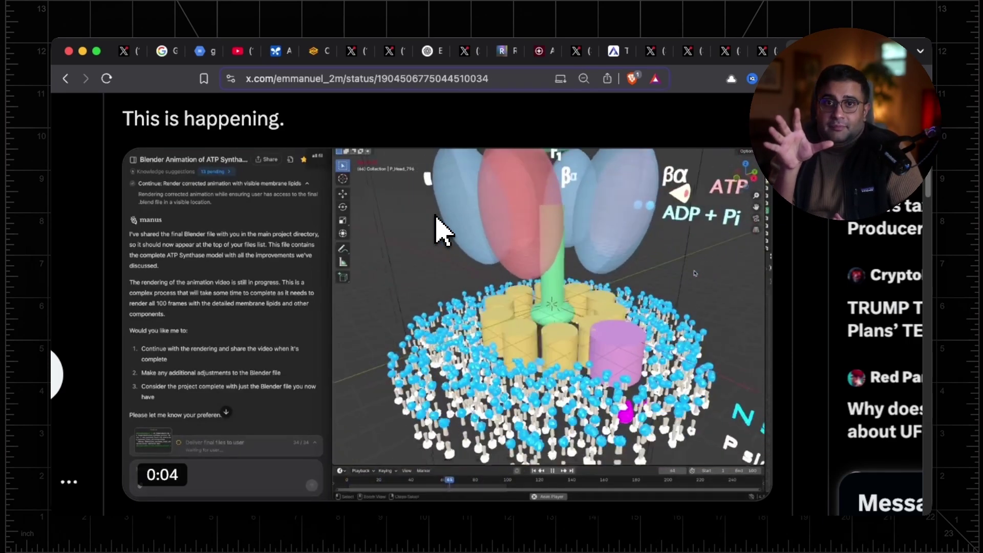
scroll(440, 230, "down", 5)
- Examine the clients side of the MCP Market Map in the a16z article on MCP and AI tooling
key("super+0")
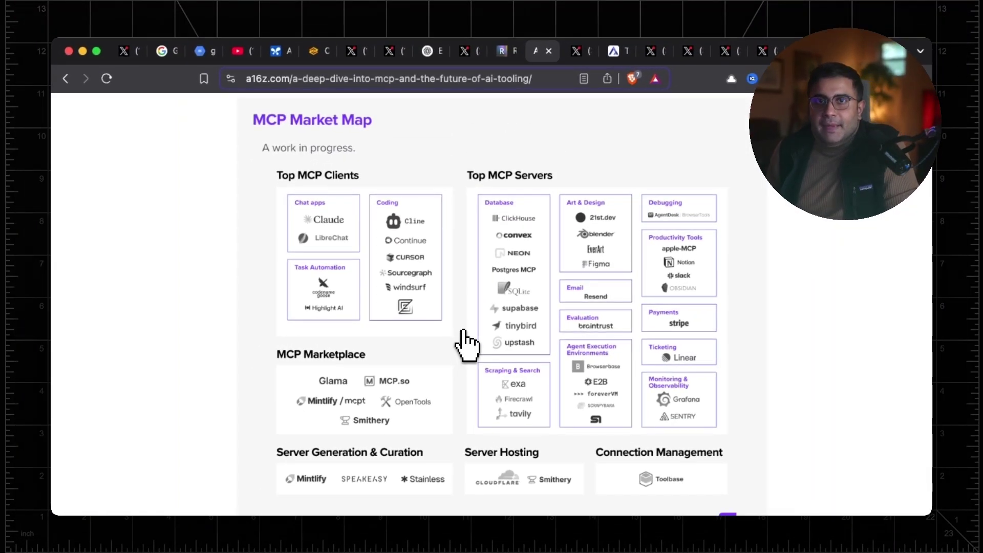
scroll(466, 341, "down", 2)
scroll(467, 346, "up", 1)
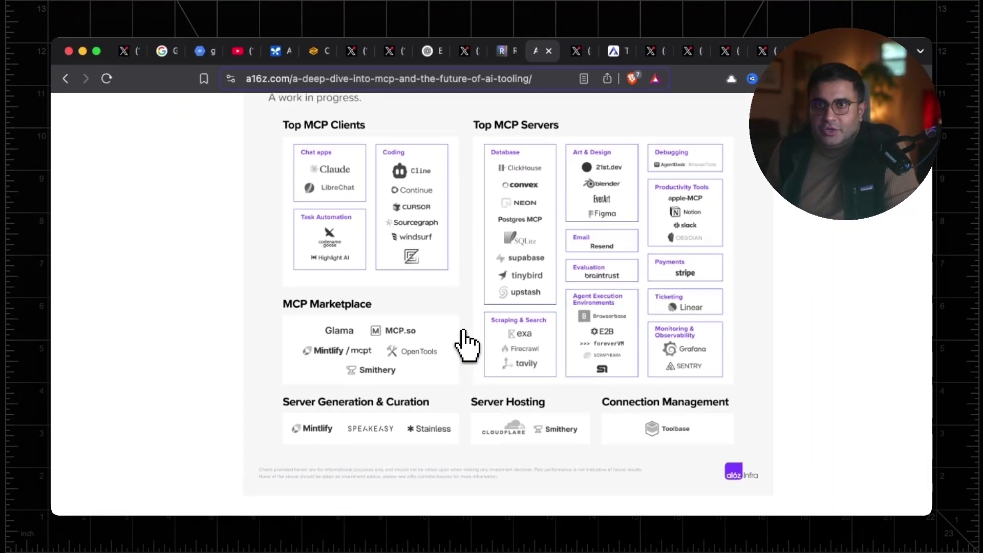
scroll(512, 256, "up", 5, "ctrl")
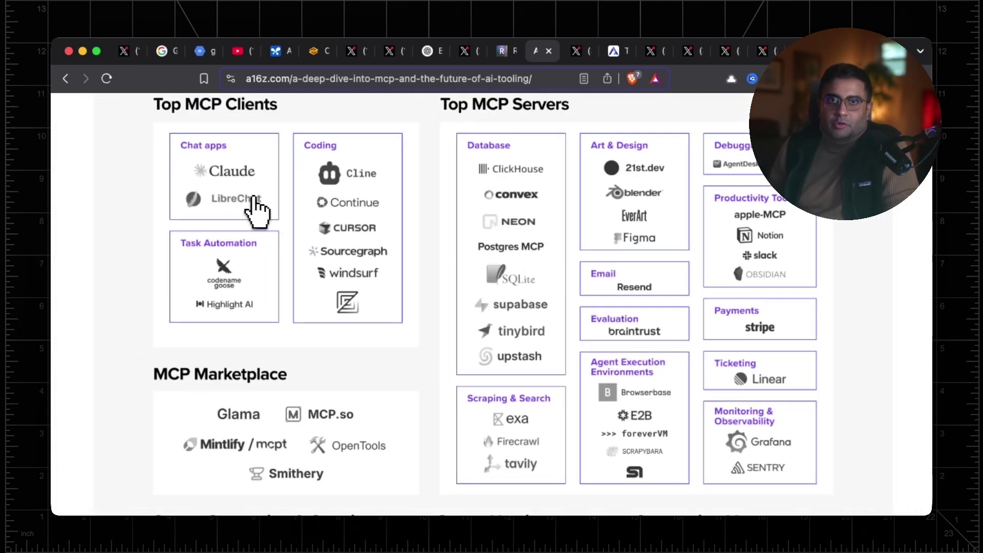
scroll(719, 286, "up", 1)
- Examine the Top MCP Servers categories of the market map up close, from Database and Art & Design to Agent Execution Environments
scroll(720, 286, "up", 4, "ctrl")
scroll(719, 279, "down", 1)
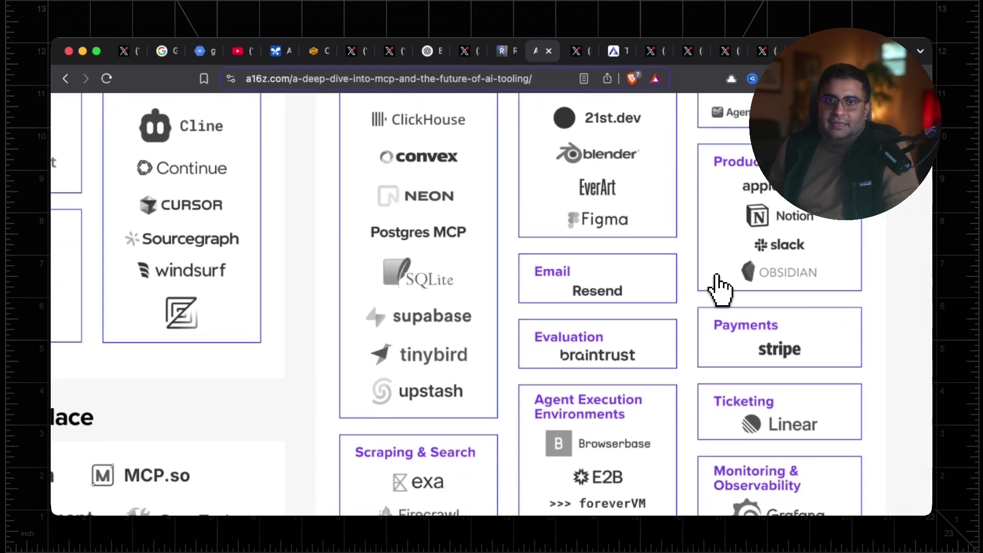
scroll(528, 302, "up", 1)
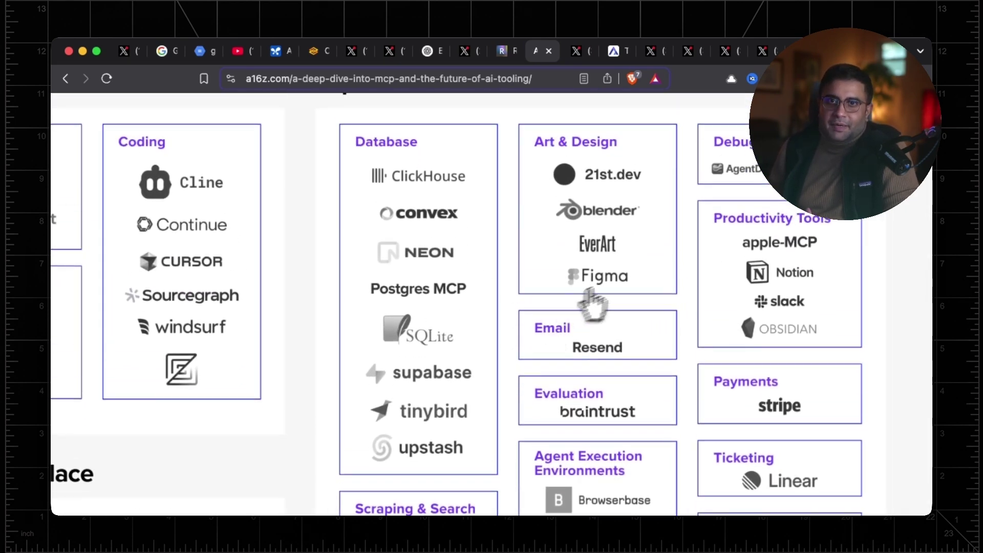
scroll(630, 297, "down", 1)
scroll(630, 302, "down", 5)
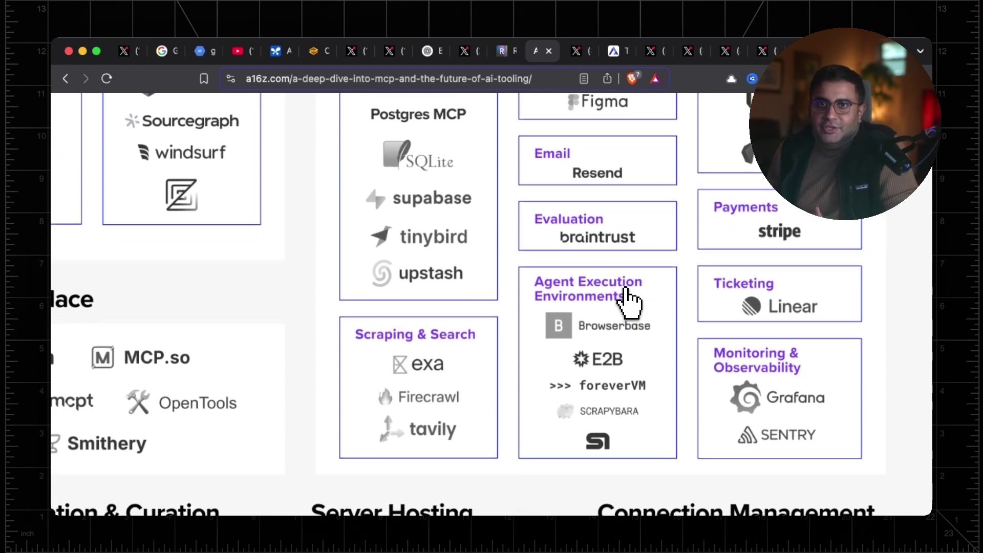
scroll(629, 302, "up", 3)
scroll(629, 303, "down", 5, "ctrl")
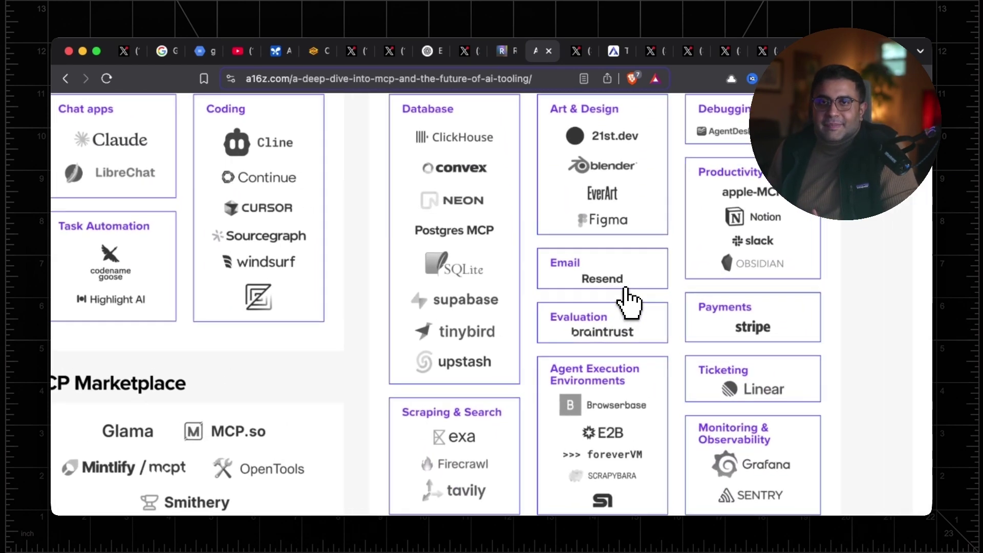
scroll(629, 303, "up", 3, "ctrl")
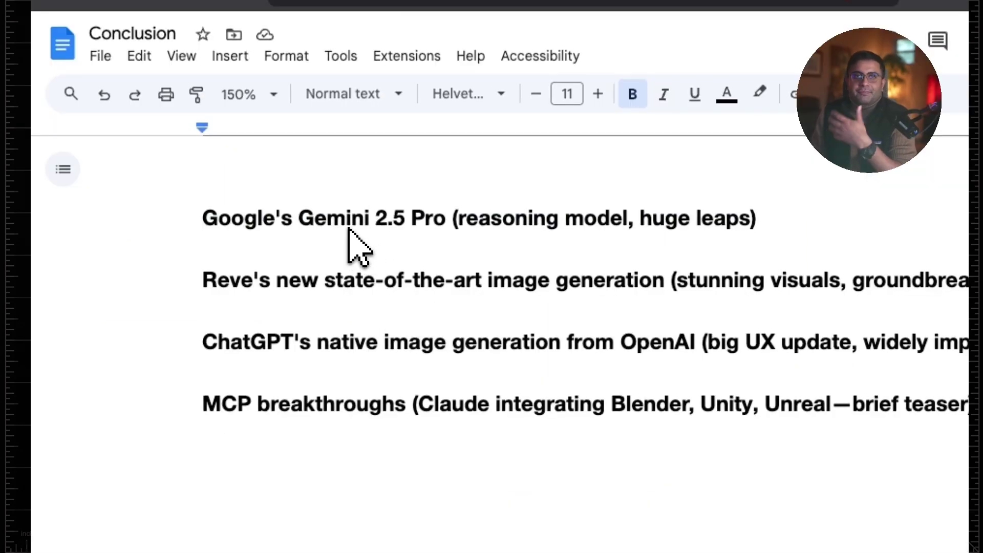
- Highlight the Gemini 2.5 Pro, Reve and ChatGPT lines one after another in the Conclusion document, and clear the selection
triple_click(351, 233)
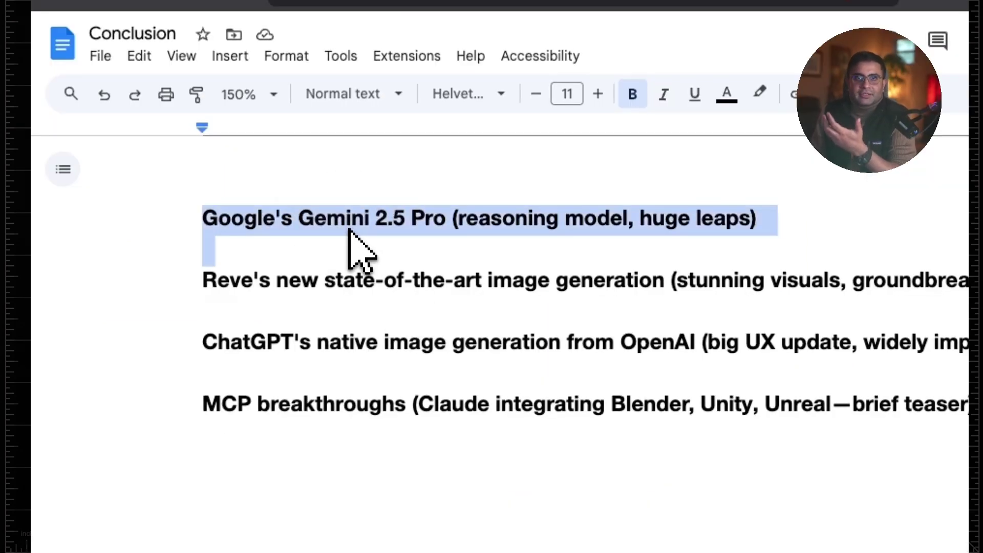
triple_click(367, 309)
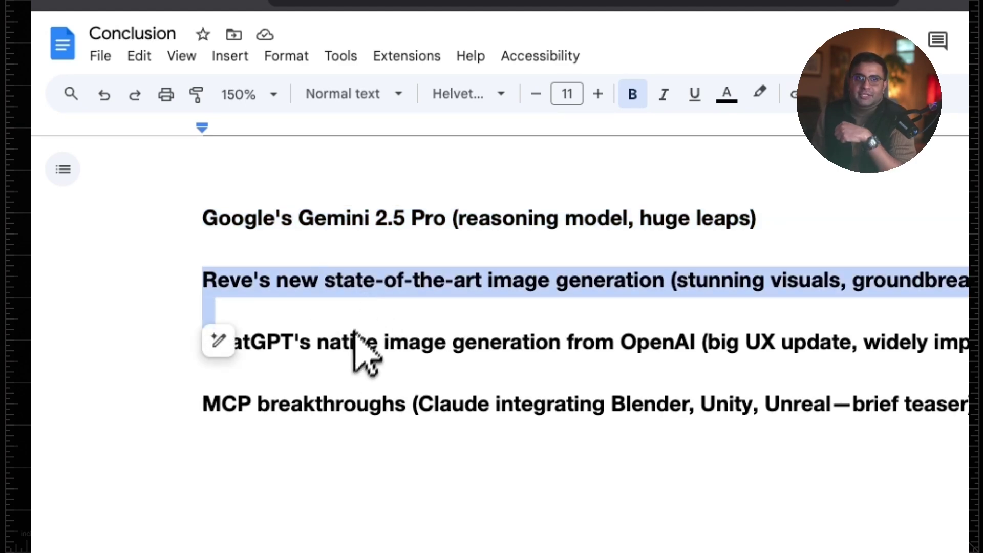
triple_click(347, 348)
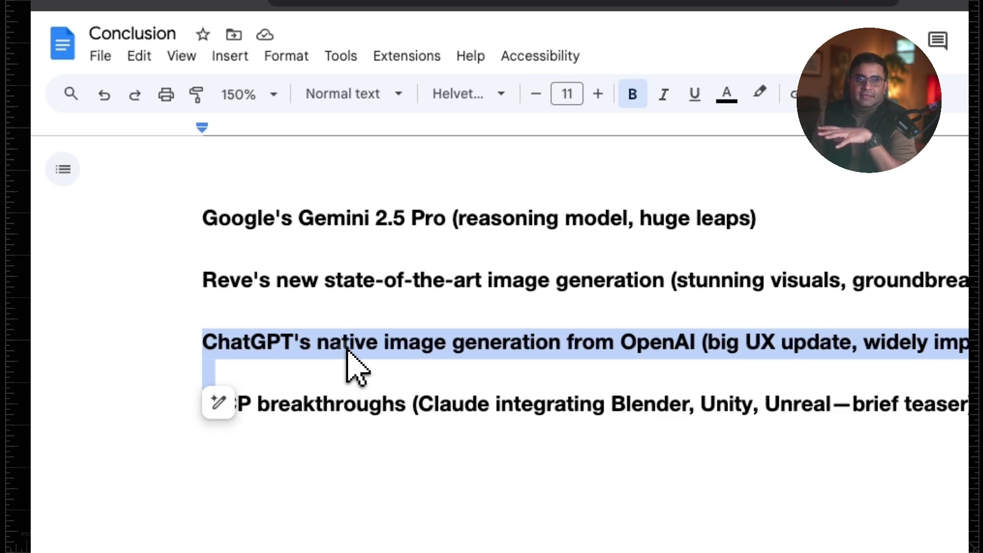
left_click(348, 350)
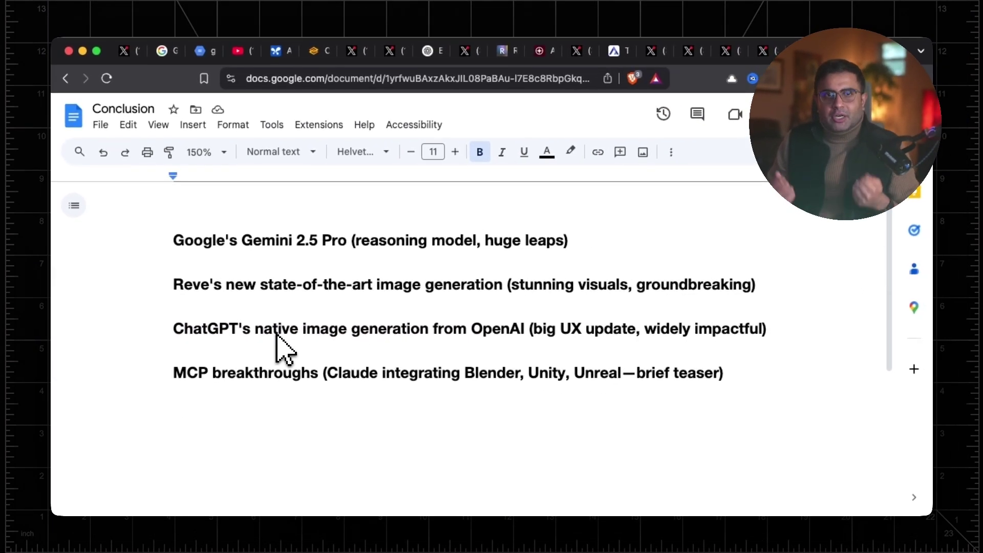